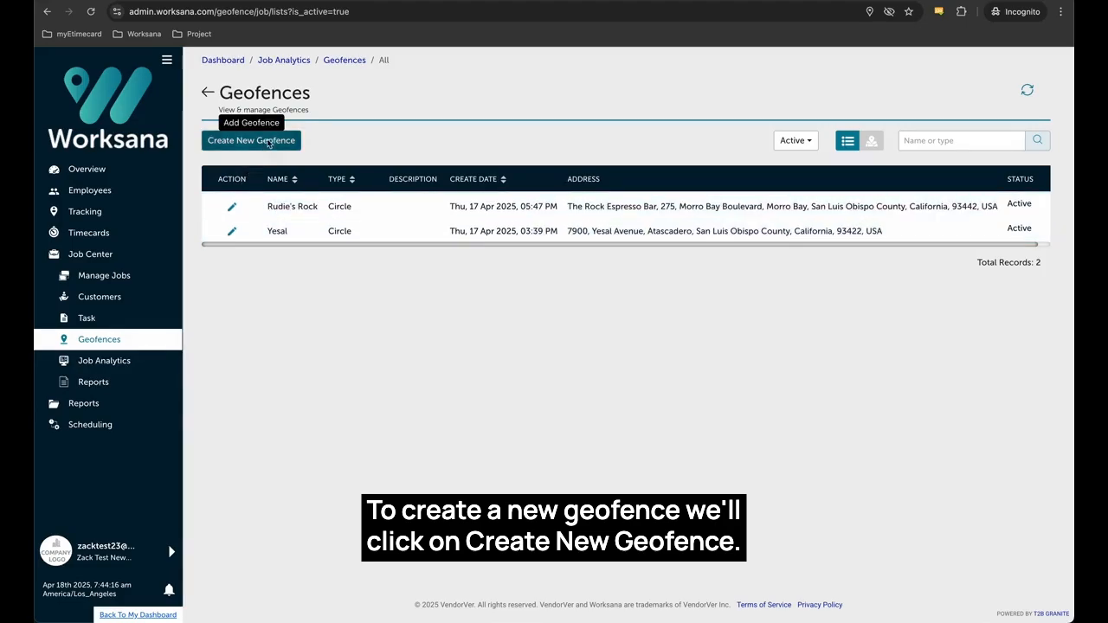
# Begin a new geofence, then zoom and pan its map to frame California.
pyautogui.click(268, 142)
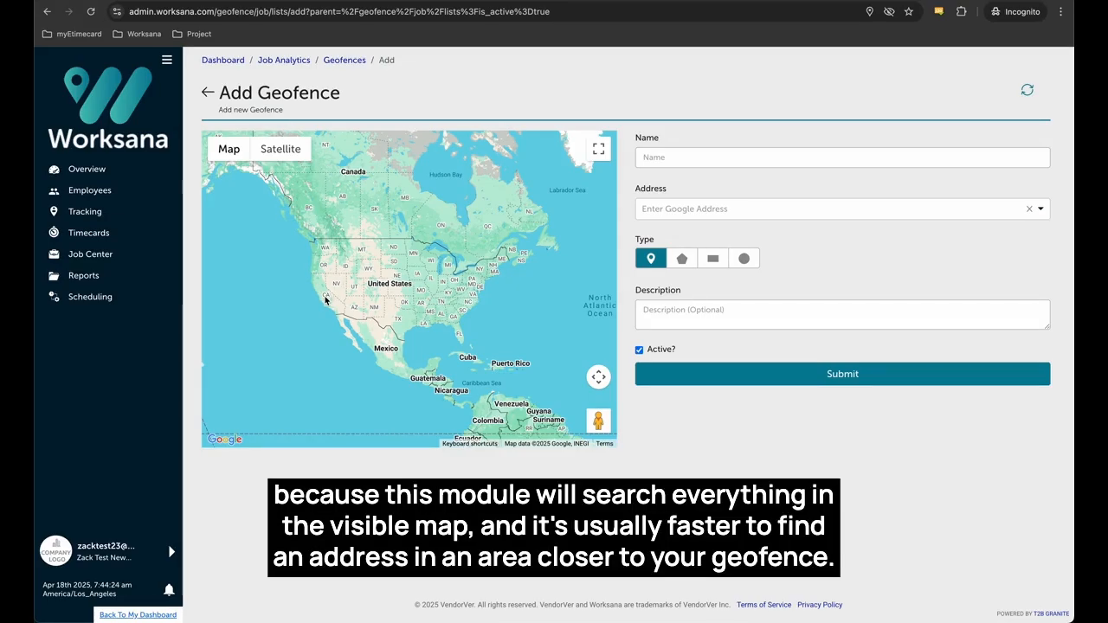
pyautogui.scroll(2, 325, 300)
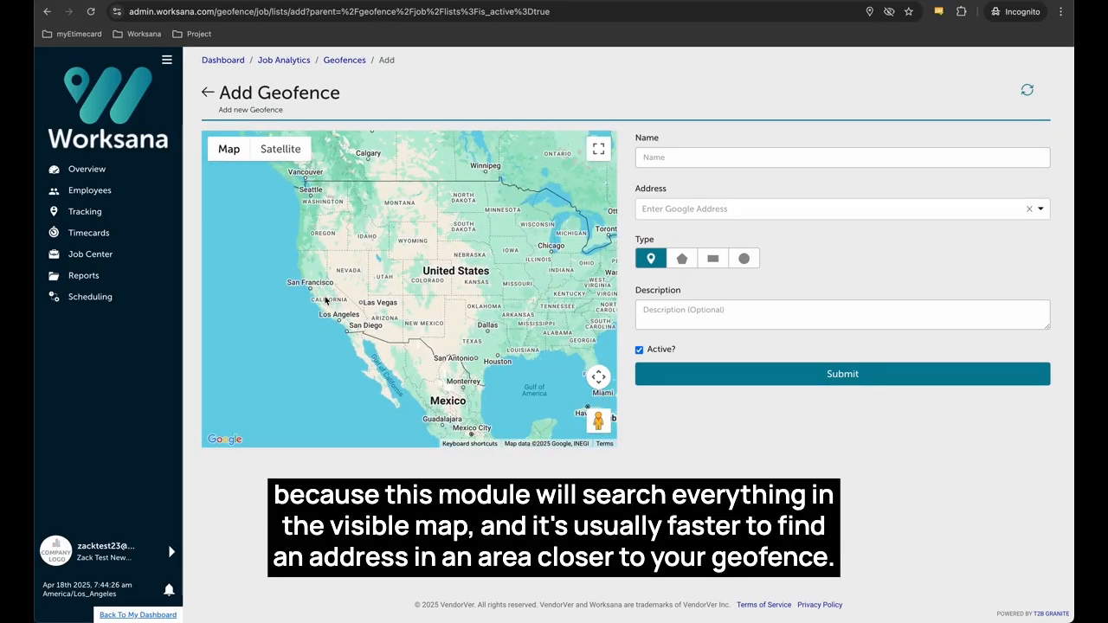
pyautogui.scroll(3, 326, 299)
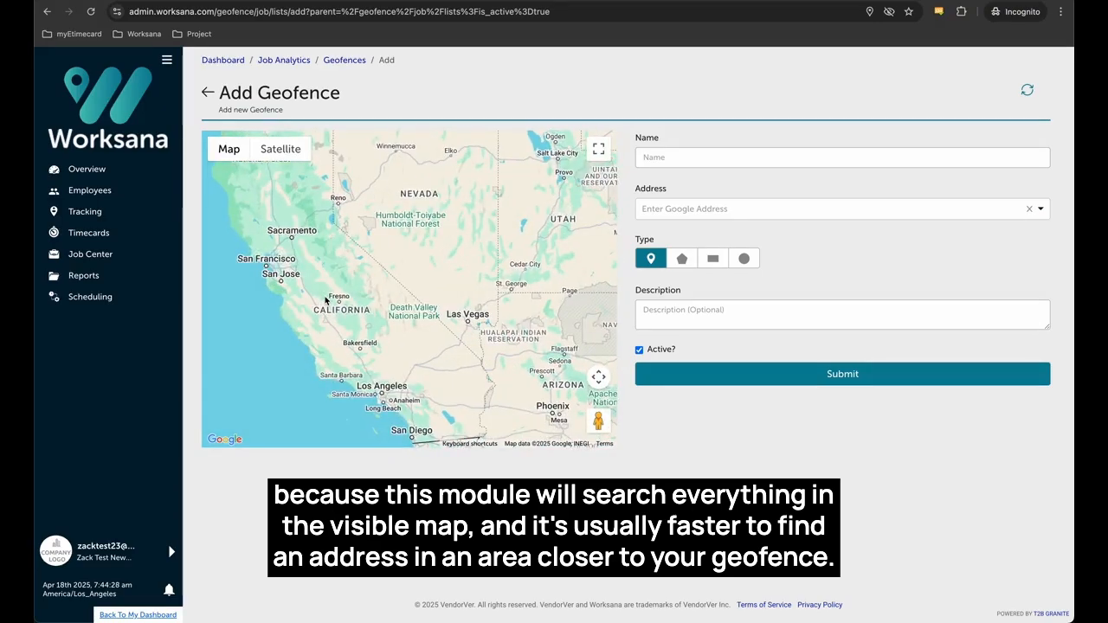
pyautogui.moveTo(339, 323); pyautogui.dragTo(397, 278)
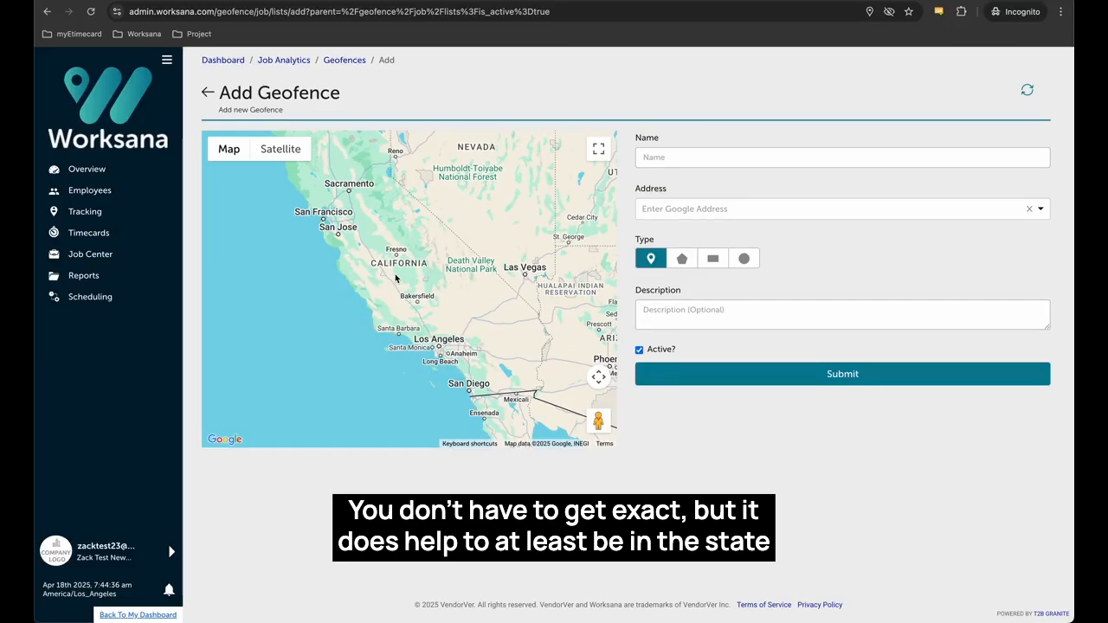
pyautogui.click(681, 213)
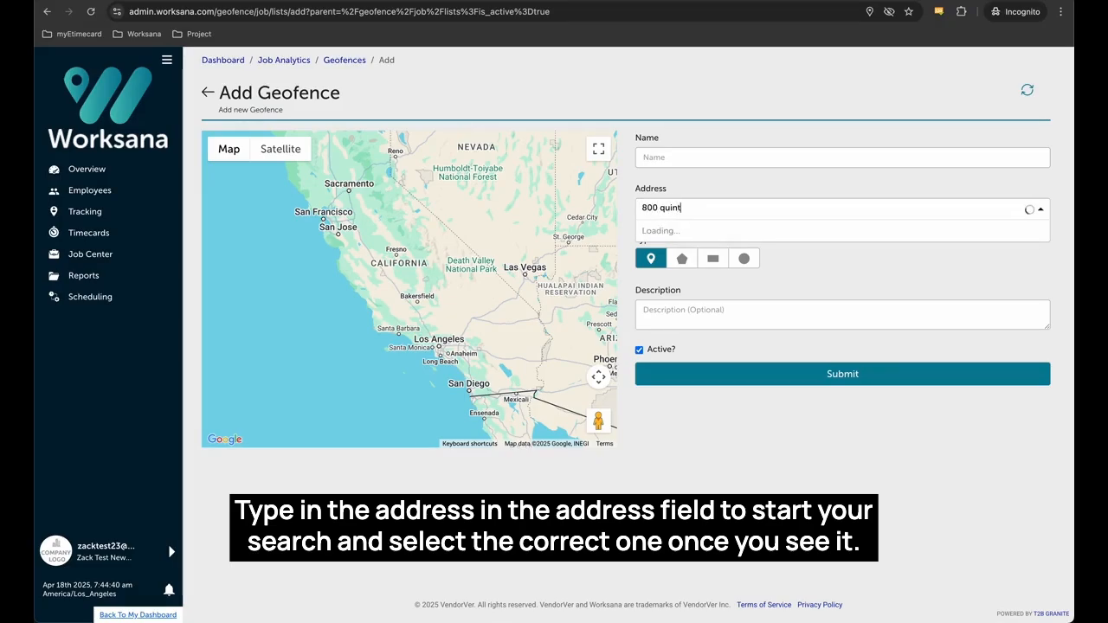
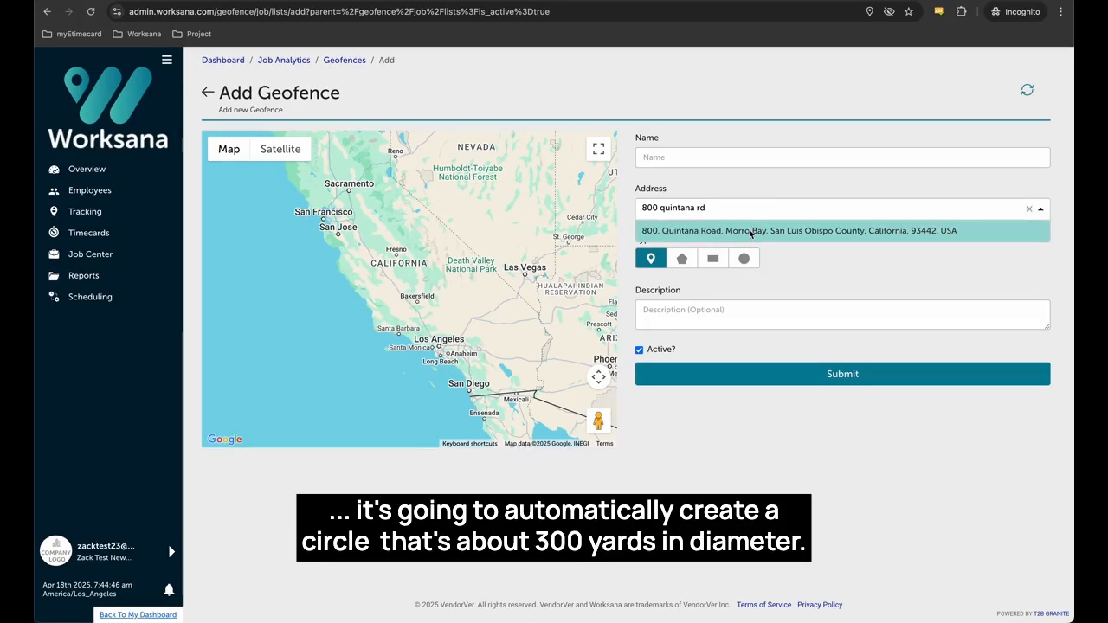
pyautogui.click(750, 230)
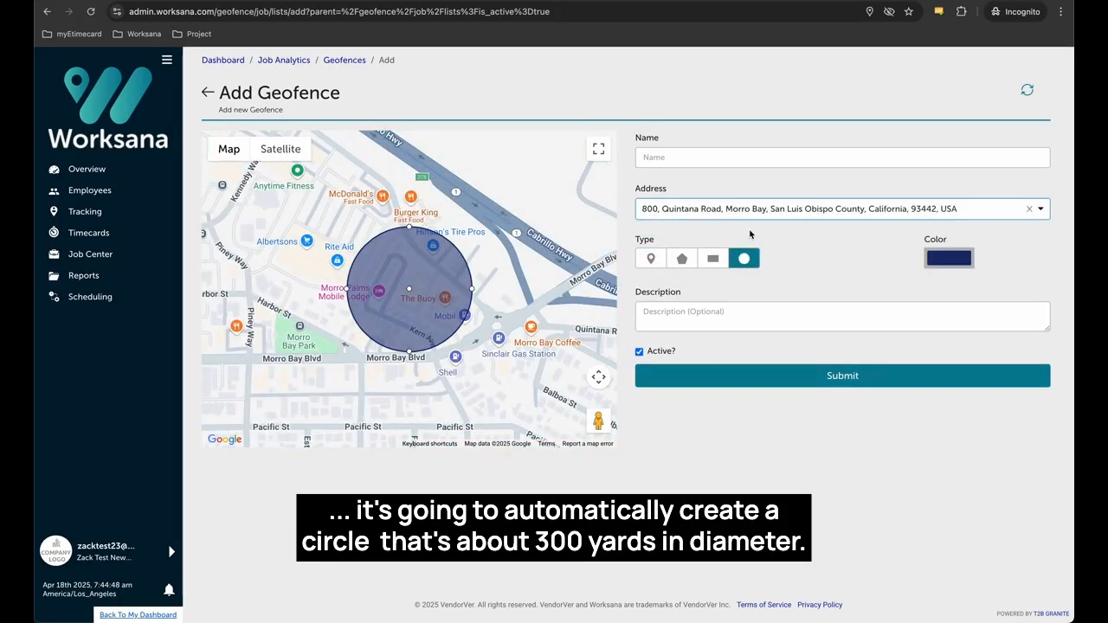
# Name the geofence 'Office' and slightly enlarge the default circle.
pyautogui.click(749, 155)
pyautogui.write('Office')
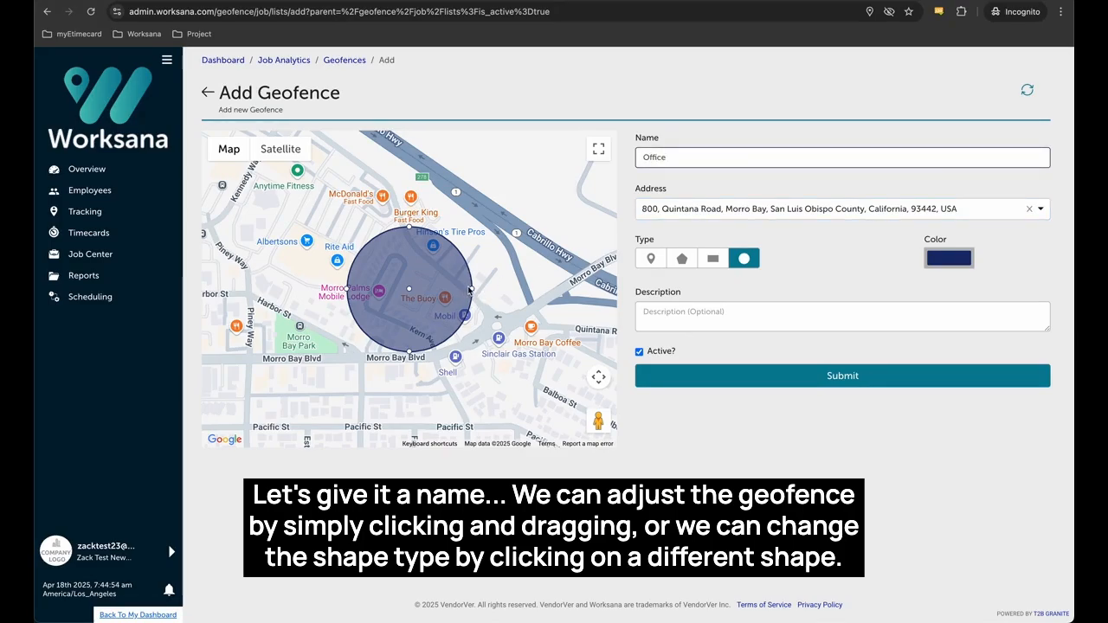
pyautogui.moveTo(472, 292); pyautogui.dragTo(483, 292)
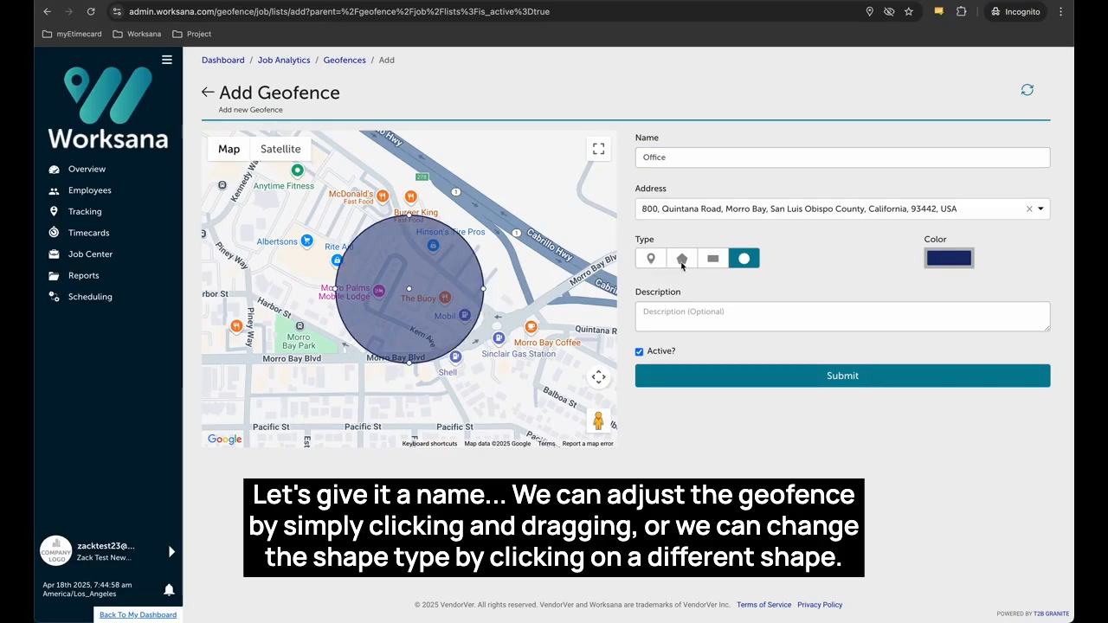
# Try rectangle and polygon shapes, then place a circle north-west of The Buoy.
pyautogui.click(716, 259)
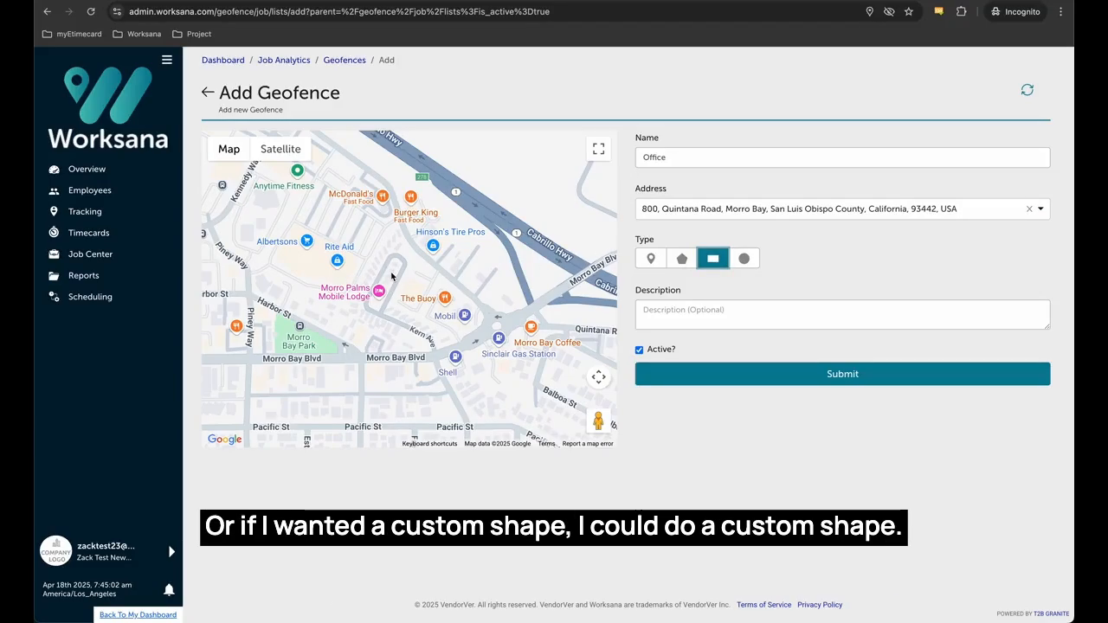
pyautogui.moveTo(395, 264); pyautogui.dragTo(442, 326)
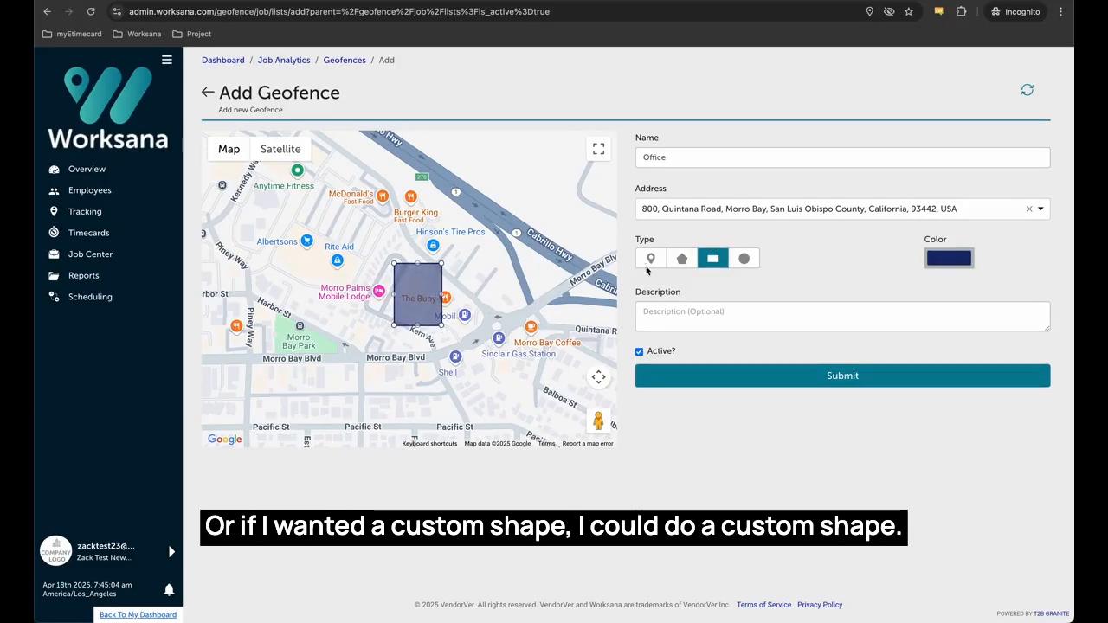
pyautogui.click(681, 260)
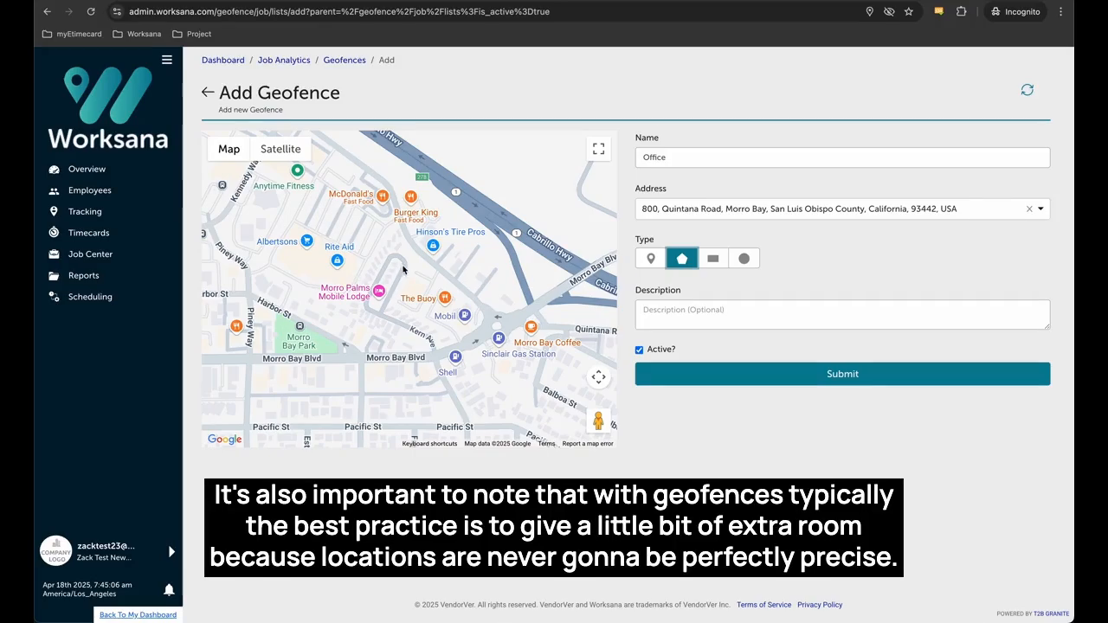
pyautogui.click(389, 305)
pyautogui.click(415, 325)
pyautogui.click(451, 268)
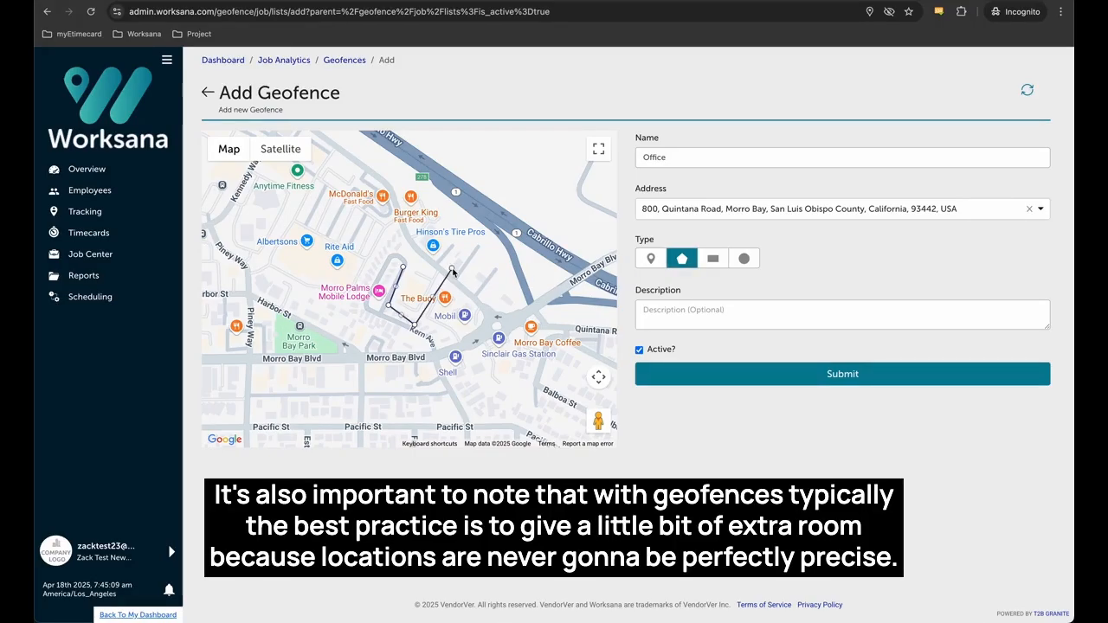
pyautogui.click(403, 267)
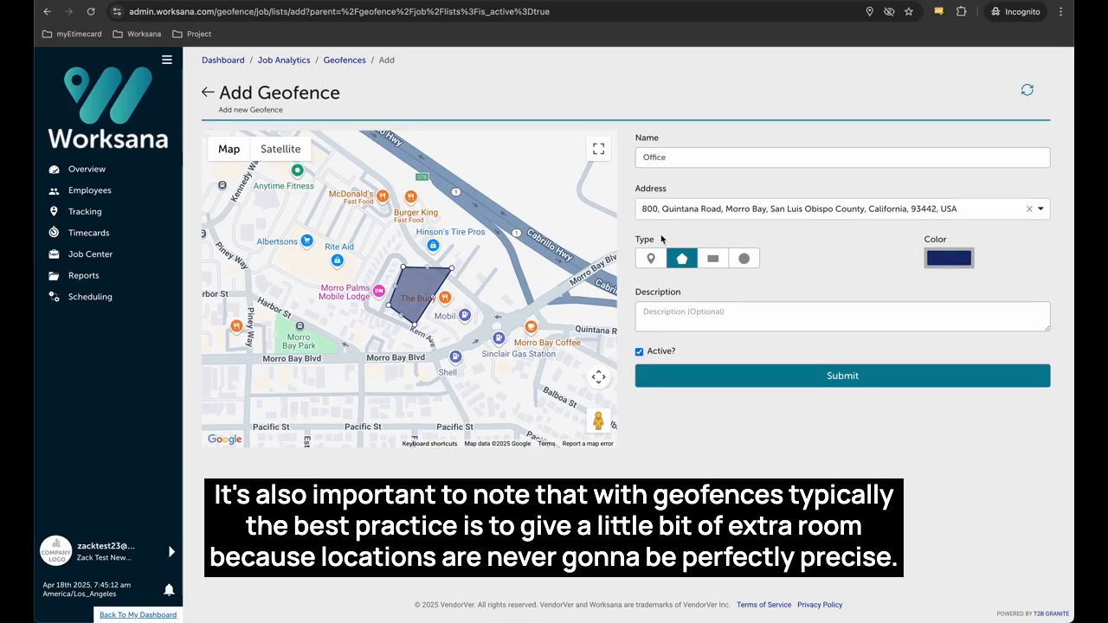
pyautogui.click(744, 259)
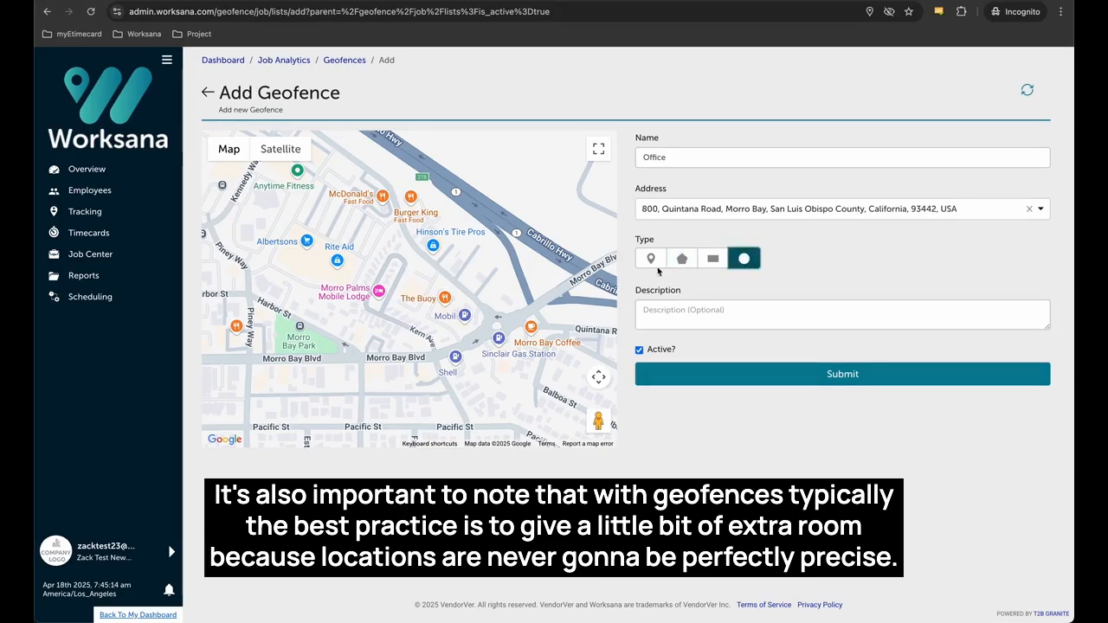
pyautogui.click(401, 269)
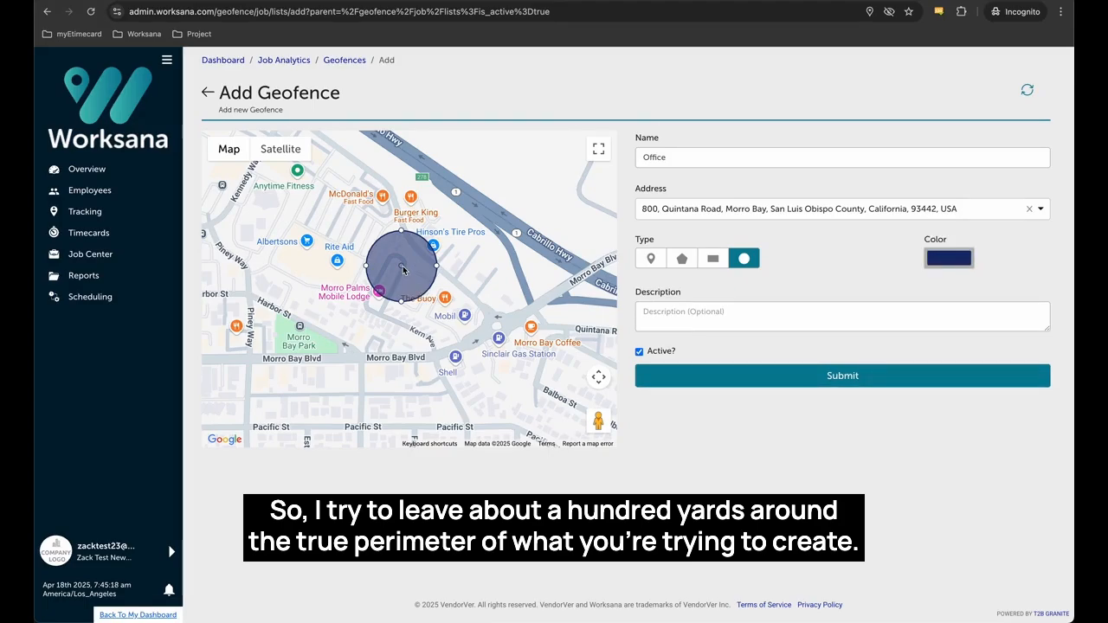
# Move the Office circle over The Buoy, widen it left and upward, and submit.
pyautogui.moveTo(403, 270); pyautogui.dragTo(416, 307)
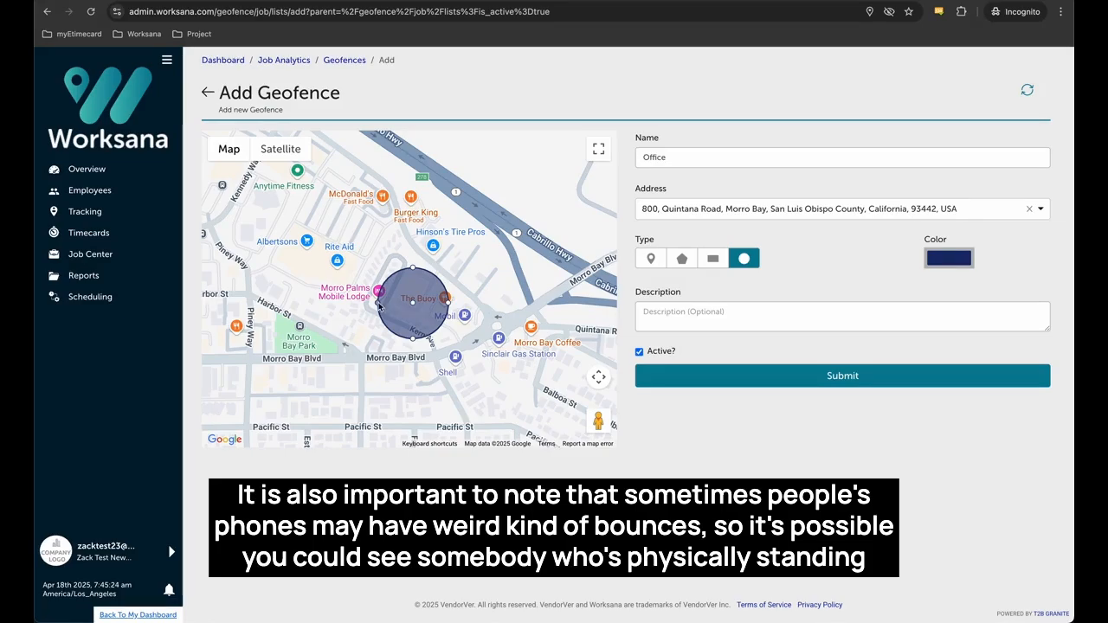
pyautogui.moveTo(377, 303); pyautogui.dragTo(369, 303)
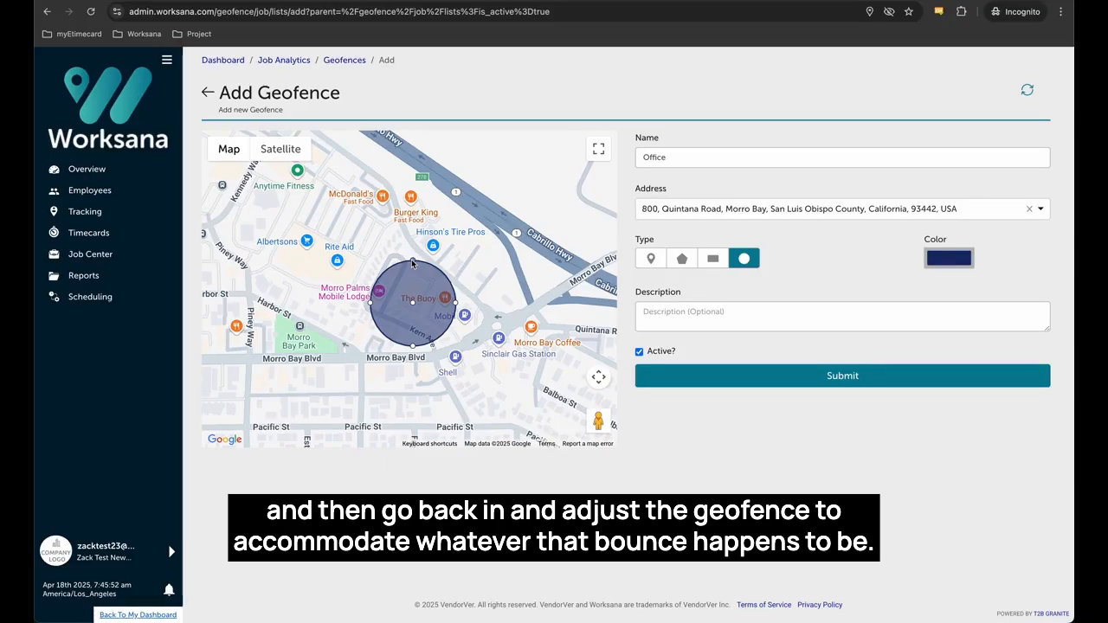
pyautogui.moveTo(411, 259); pyautogui.dragTo(410, 246)
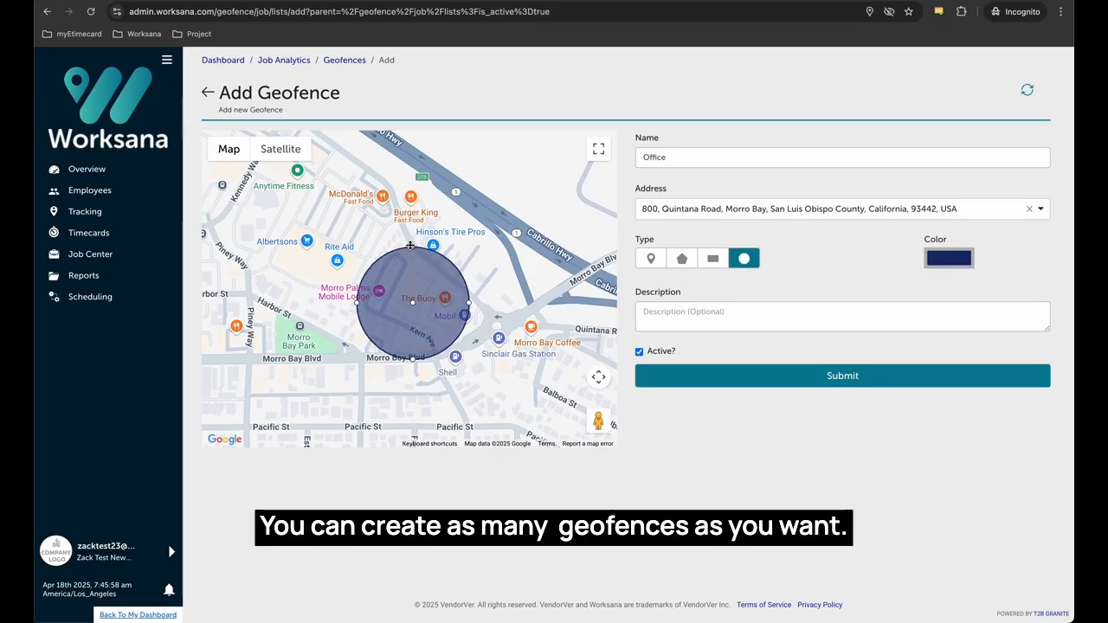
pyautogui.click(748, 379)
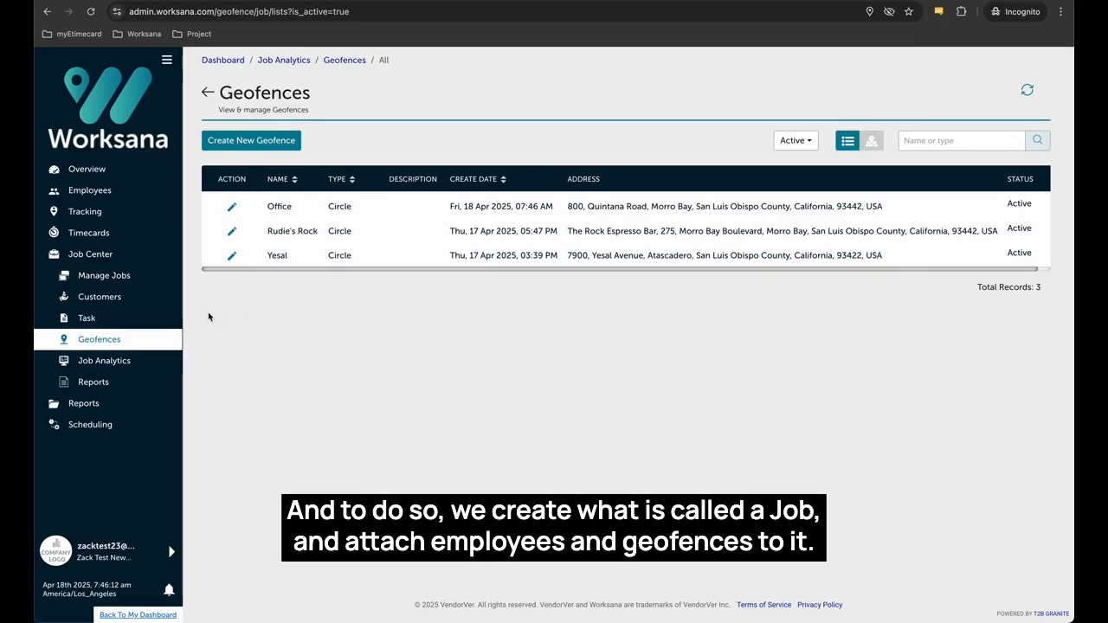
# Go to Manage Jobs under Job Center.
pyautogui.click(143, 279)
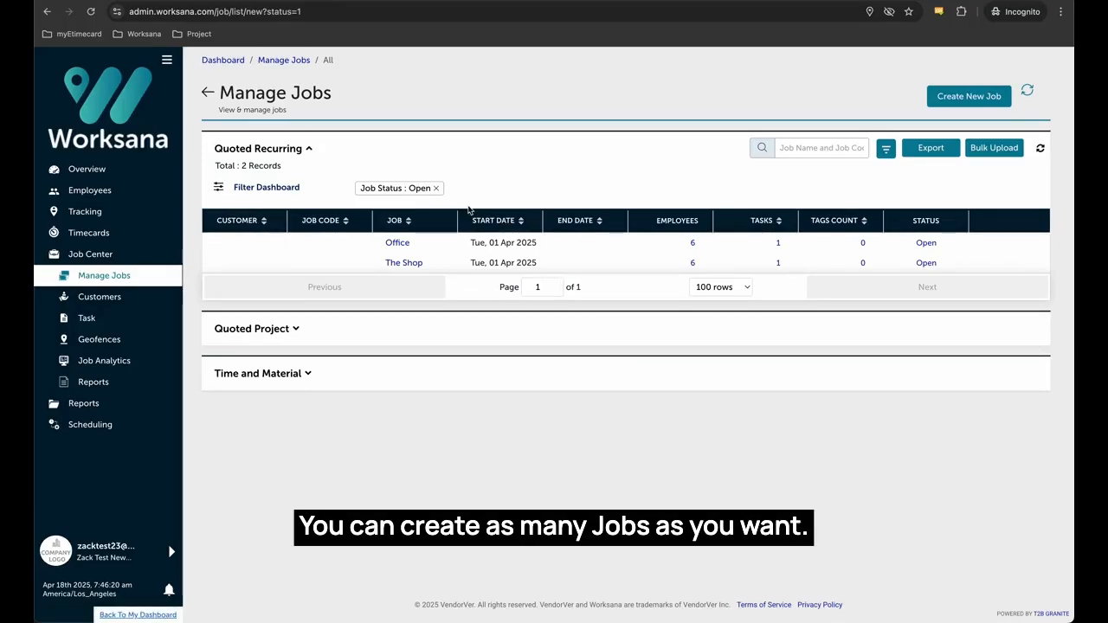
# Create job 'Geofence' starting 1 April 2025, marked Ongoing, and continue.
pyautogui.click(956, 99)
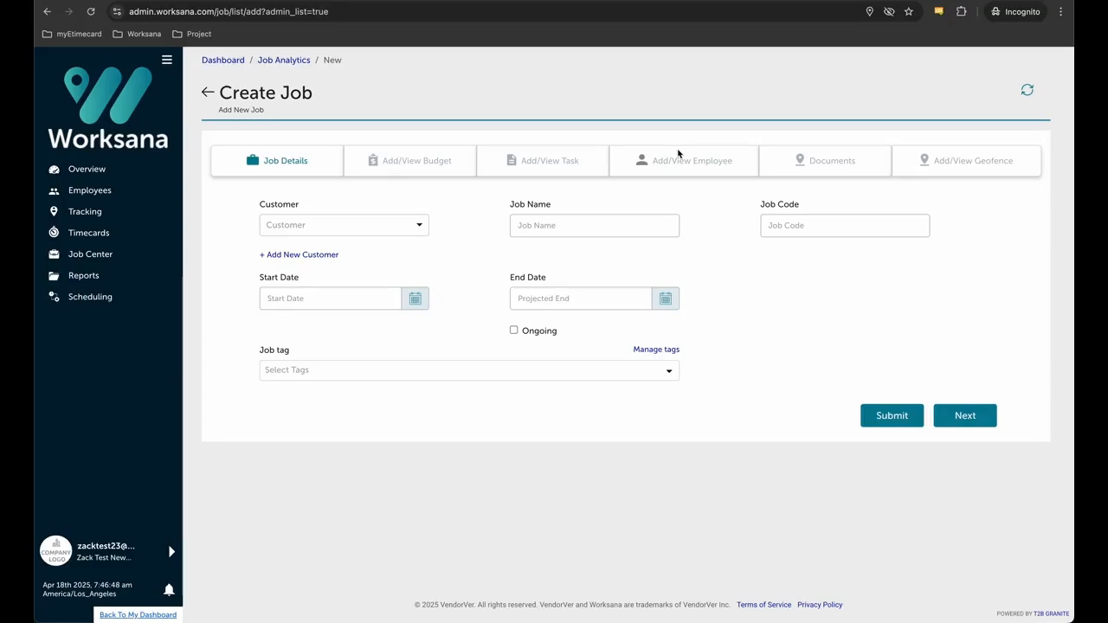
pyautogui.click(568, 228)
pyautogui.write('Geofence')
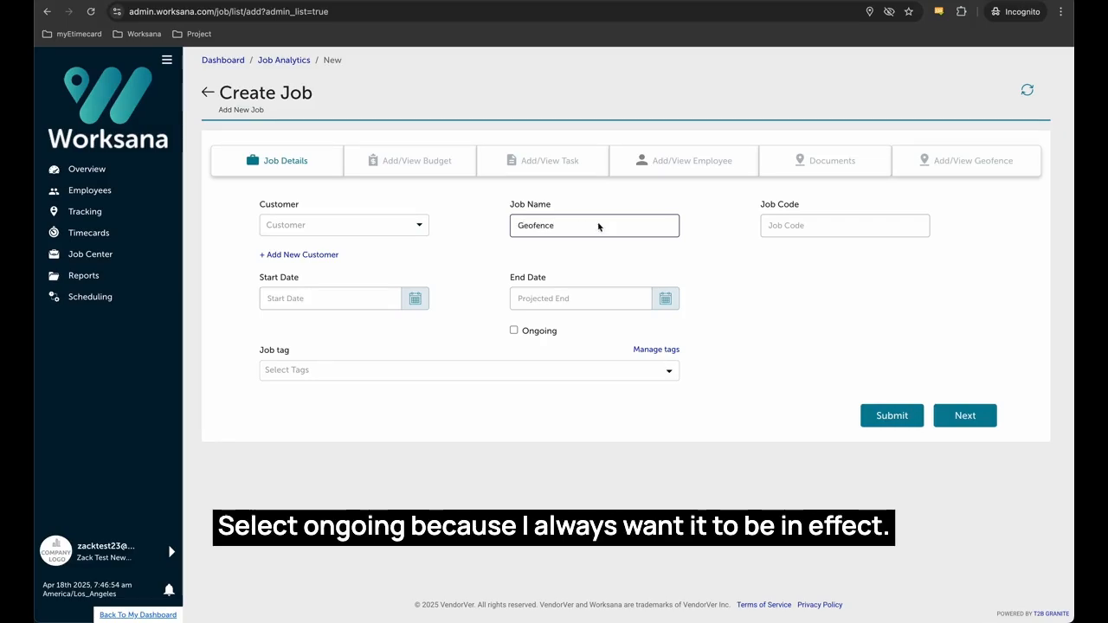
pyautogui.click(399, 300)
pyautogui.click(327, 361)
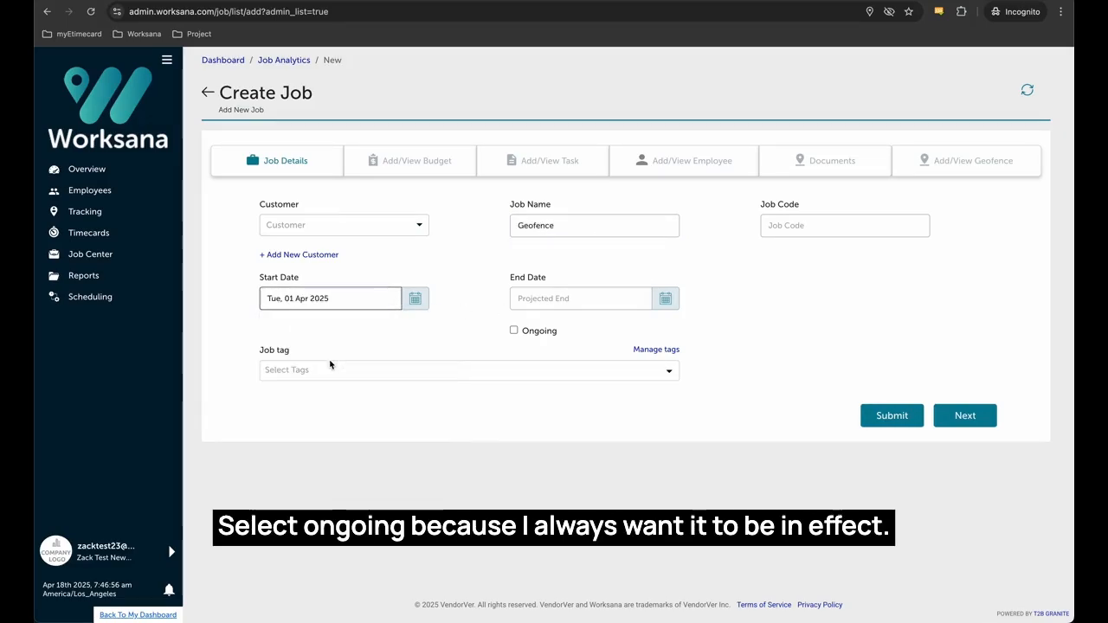
pyautogui.click(514, 332)
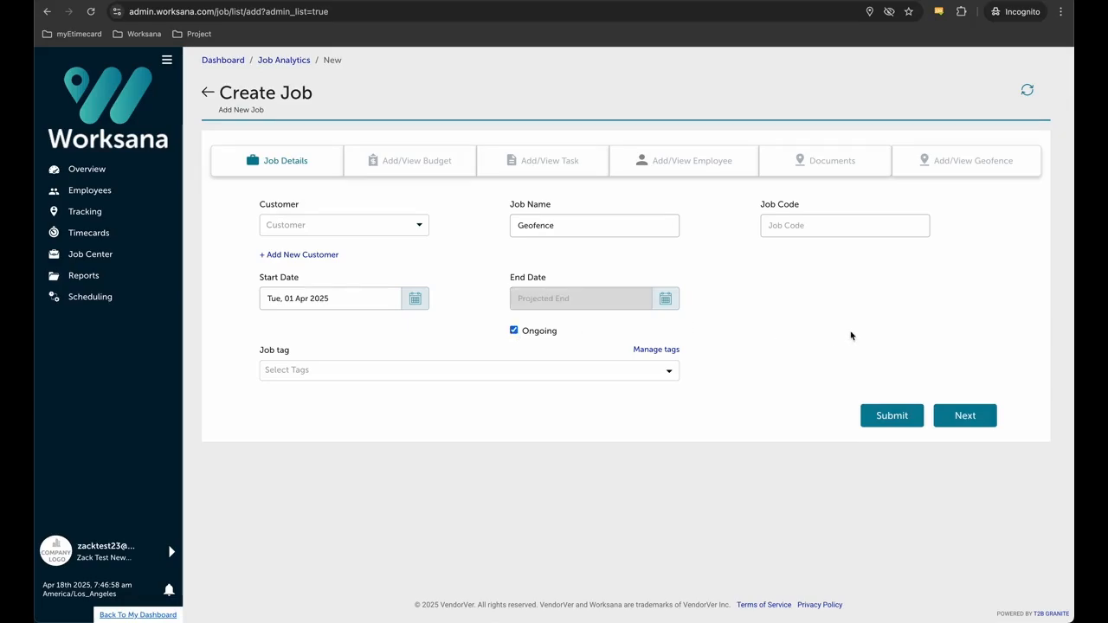
pyautogui.click(976, 421)
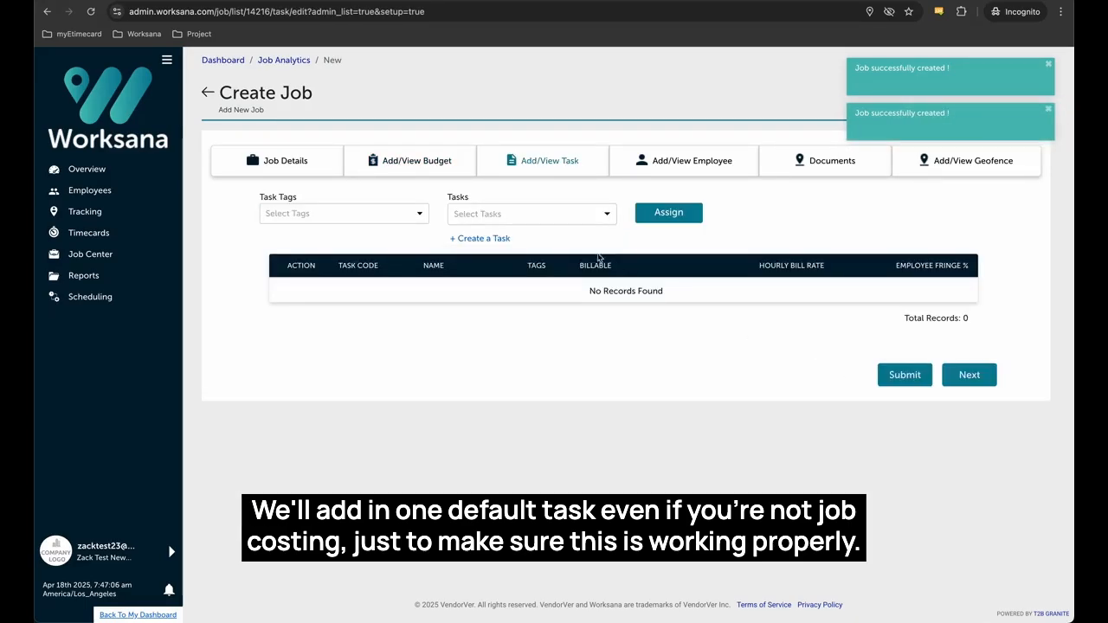
# Pick Labor from the Tasks list, assign it, and proceed to employees.
pyautogui.click(584, 216)
pyautogui.click(575, 236)
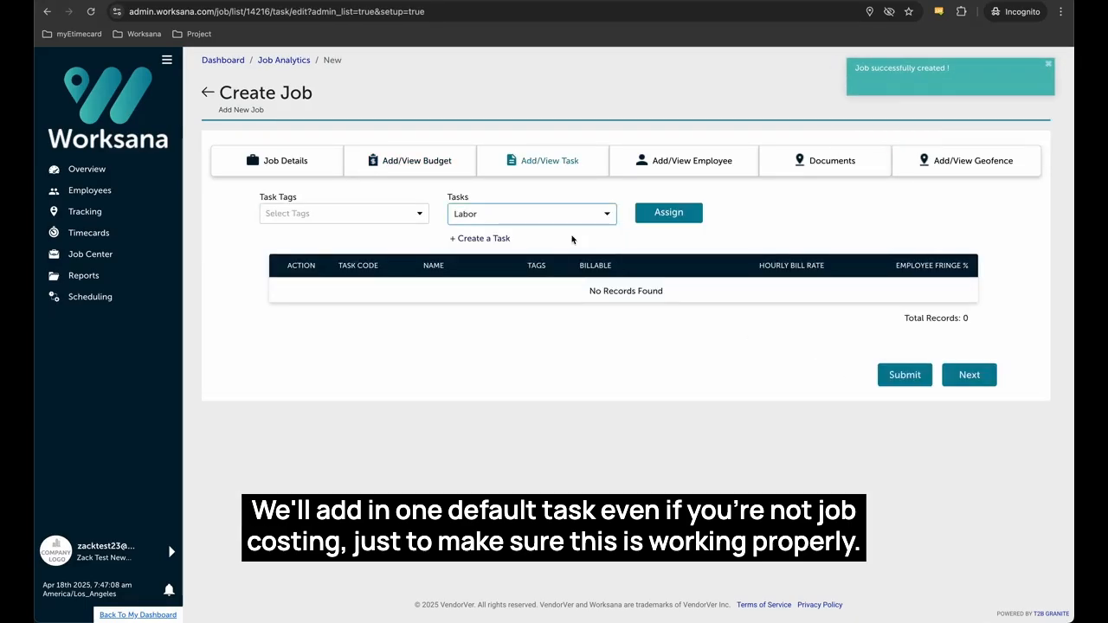
pyautogui.click(663, 214)
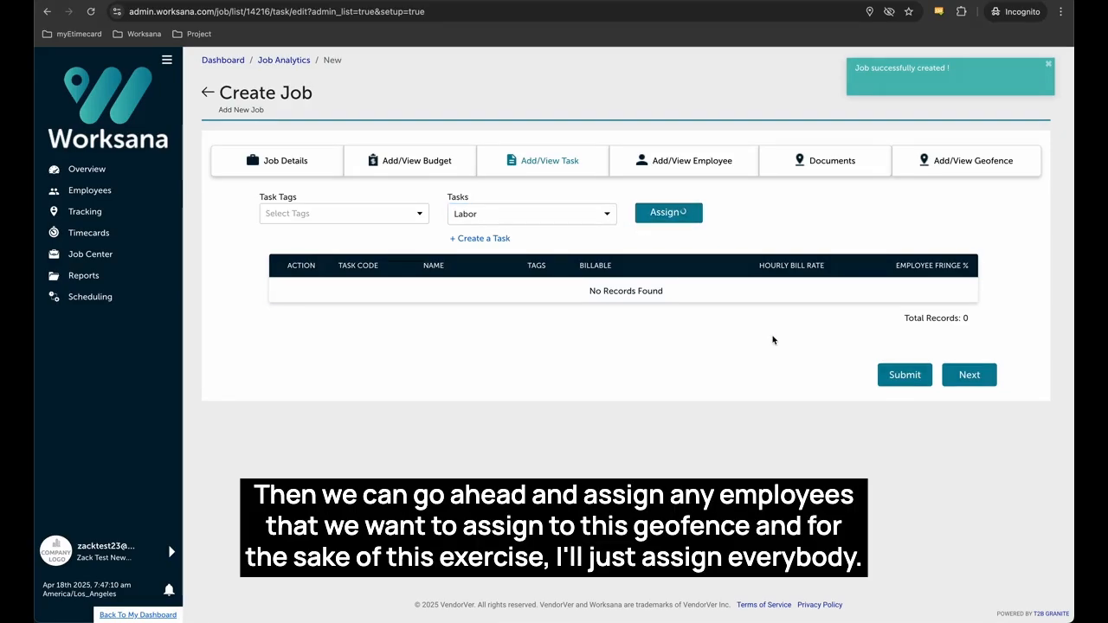
pyautogui.click(968, 378)
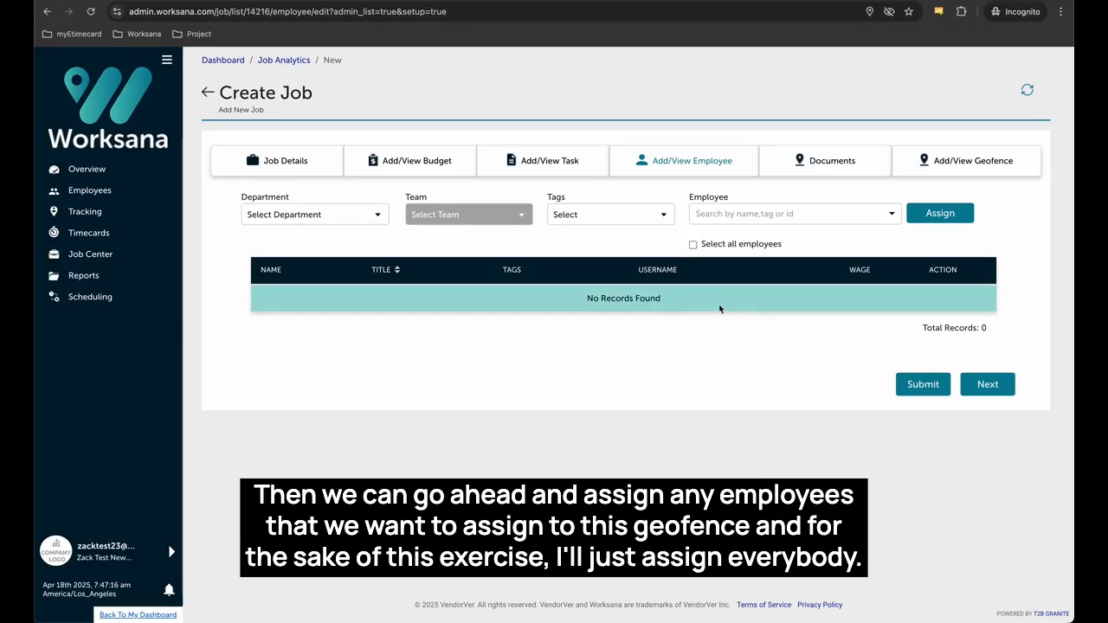
# Select all six employees and assign them to the job.
pyautogui.click(693, 244)
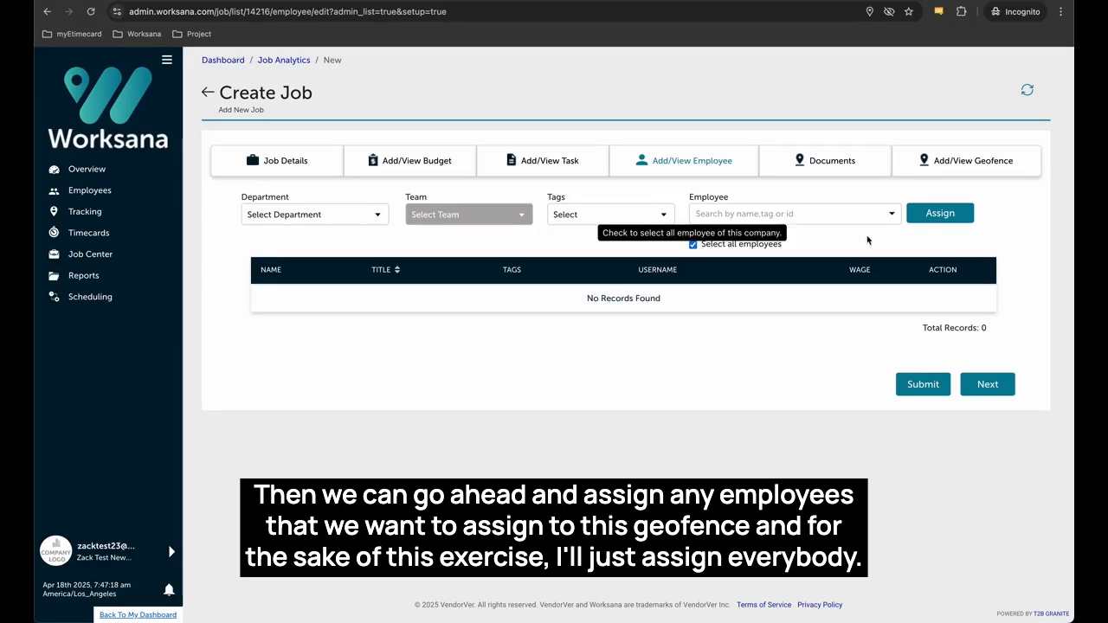
pyautogui.click(935, 218)
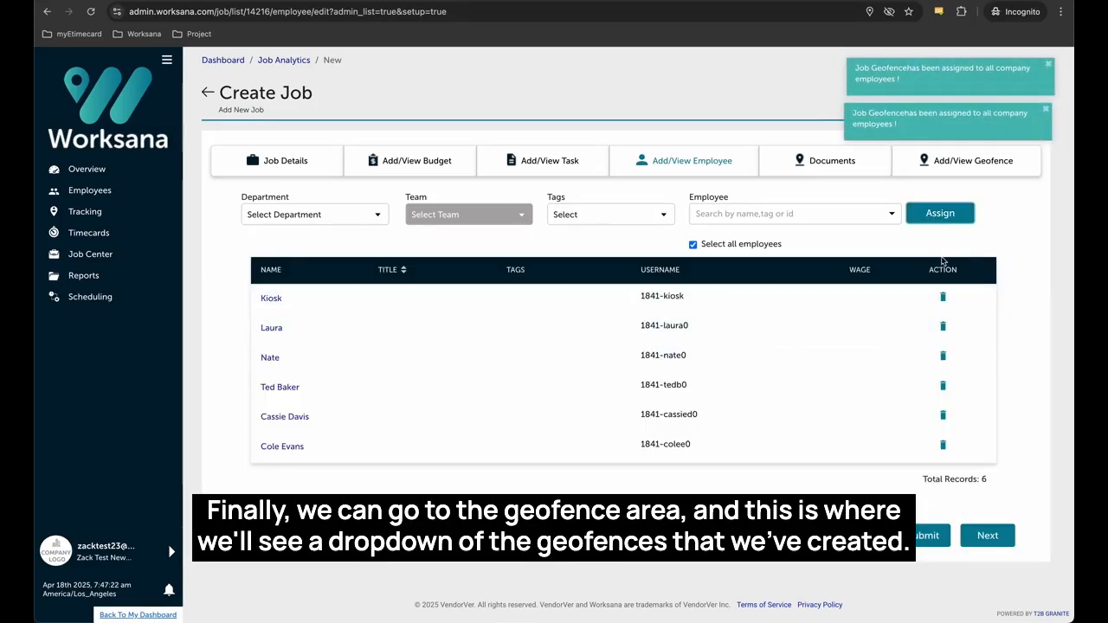
# Assign the Office and Rudie's Rock geofences to the job and submit it.
pyautogui.click(975, 164)
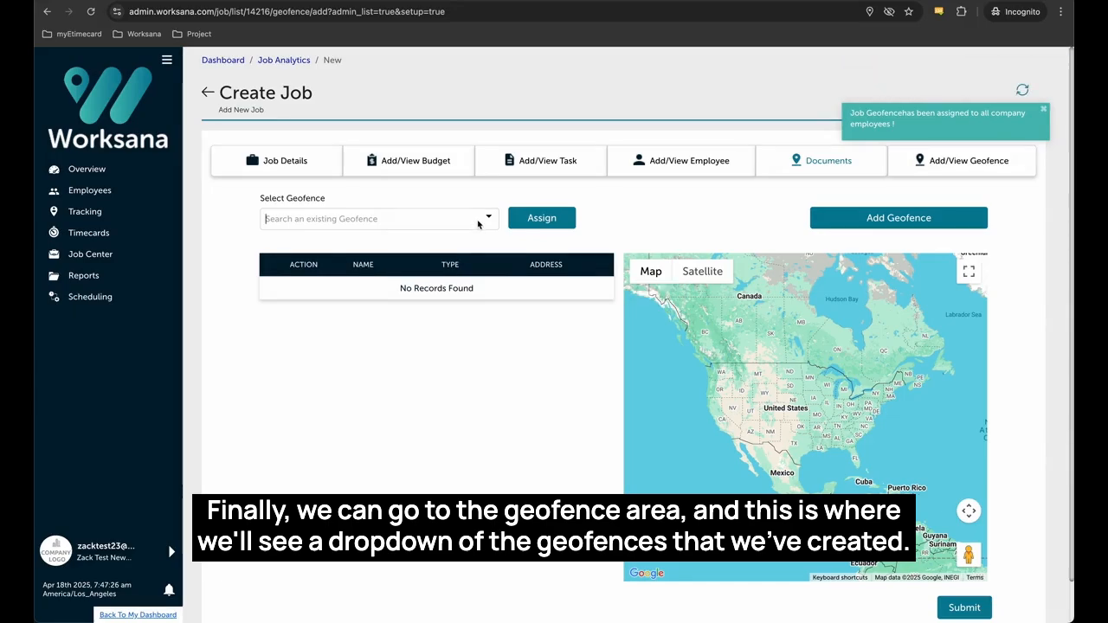
pyautogui.click(468, 219)
pyautogui.click(463, 246)
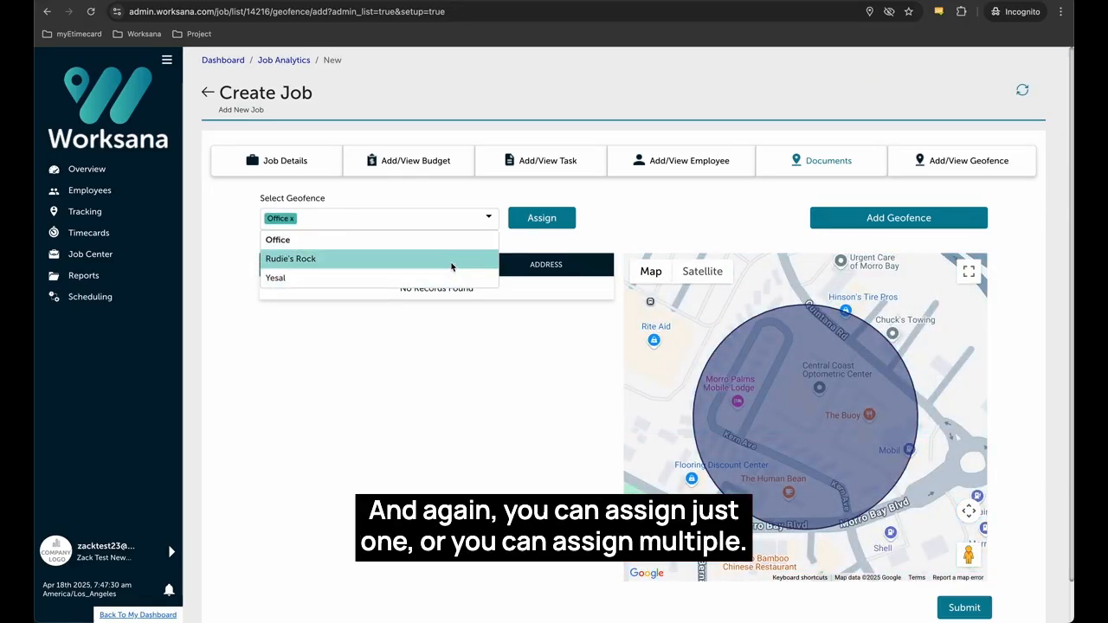
pyautogui.click(451, 262)
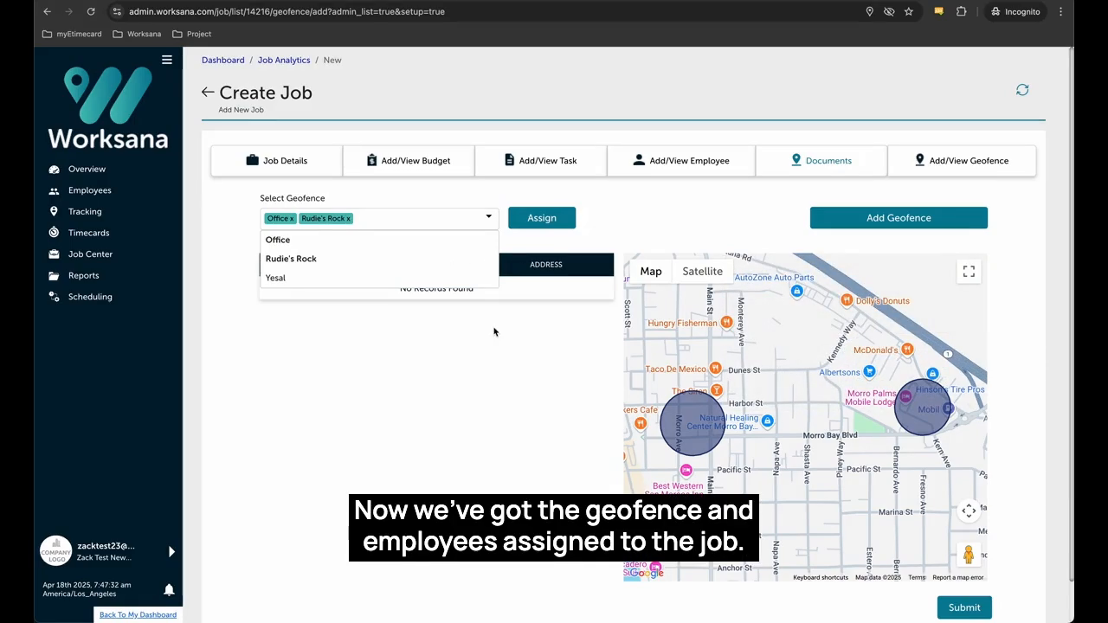
pyautogui.click(494, 329)
pyautogui.click(548, 220)
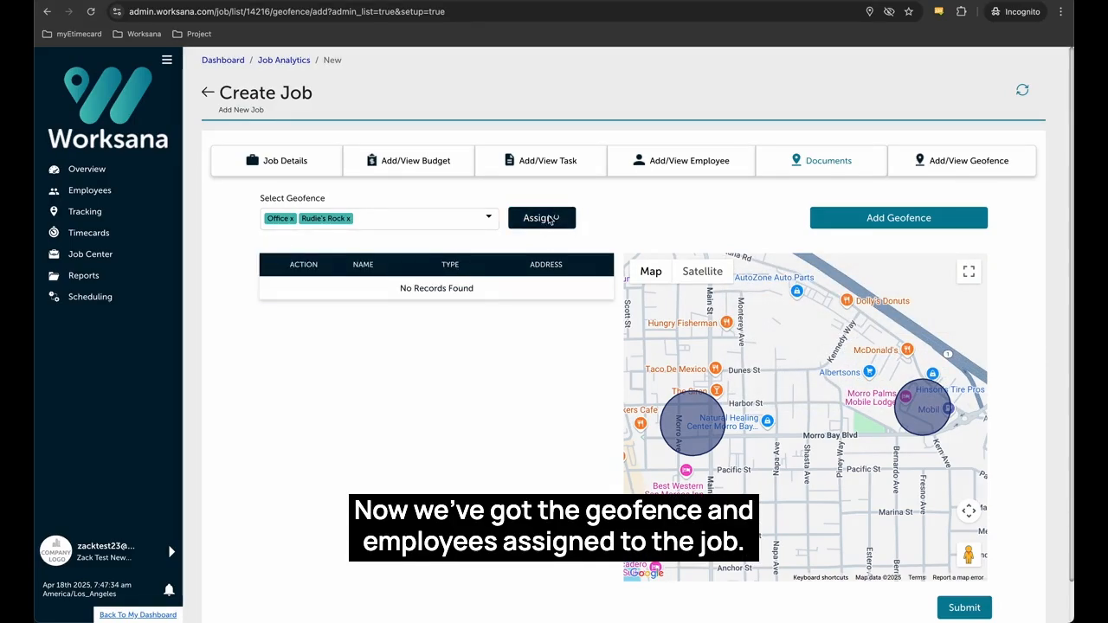
pyautogui.click(970, 607)
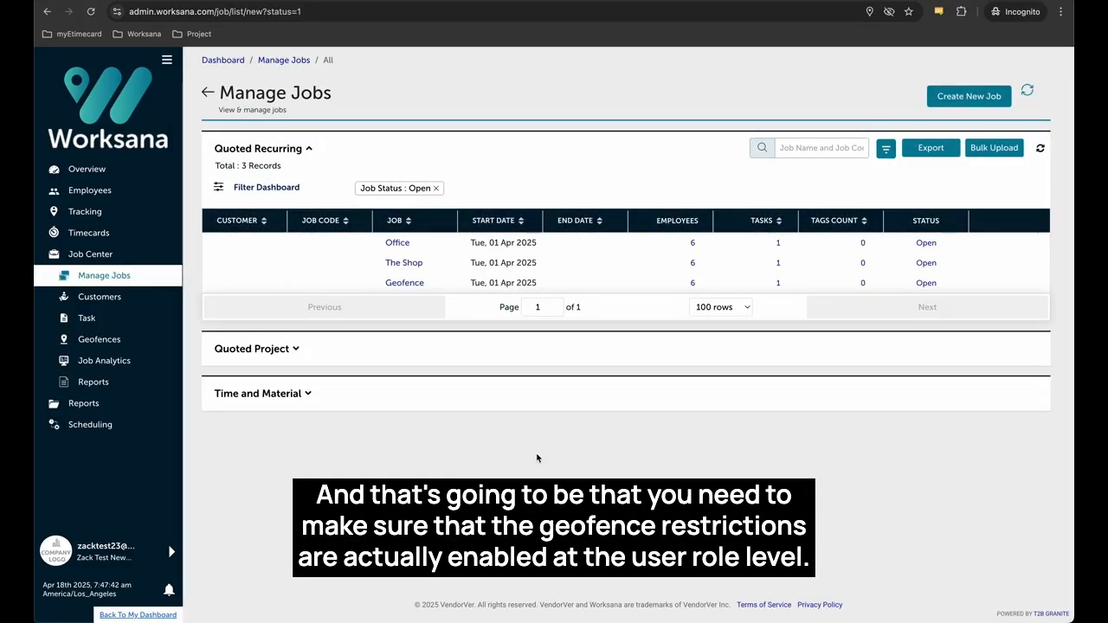
# Open Organization Settings from the company profile menu.
pyautogui.click(154, 553)
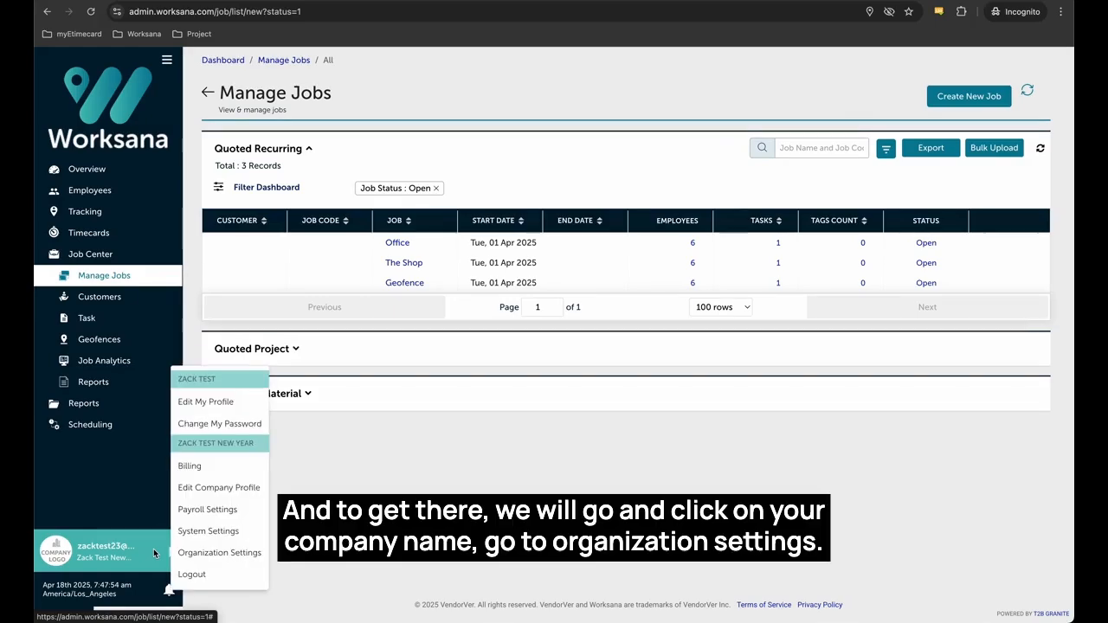
pyautogui.click(200, 554)
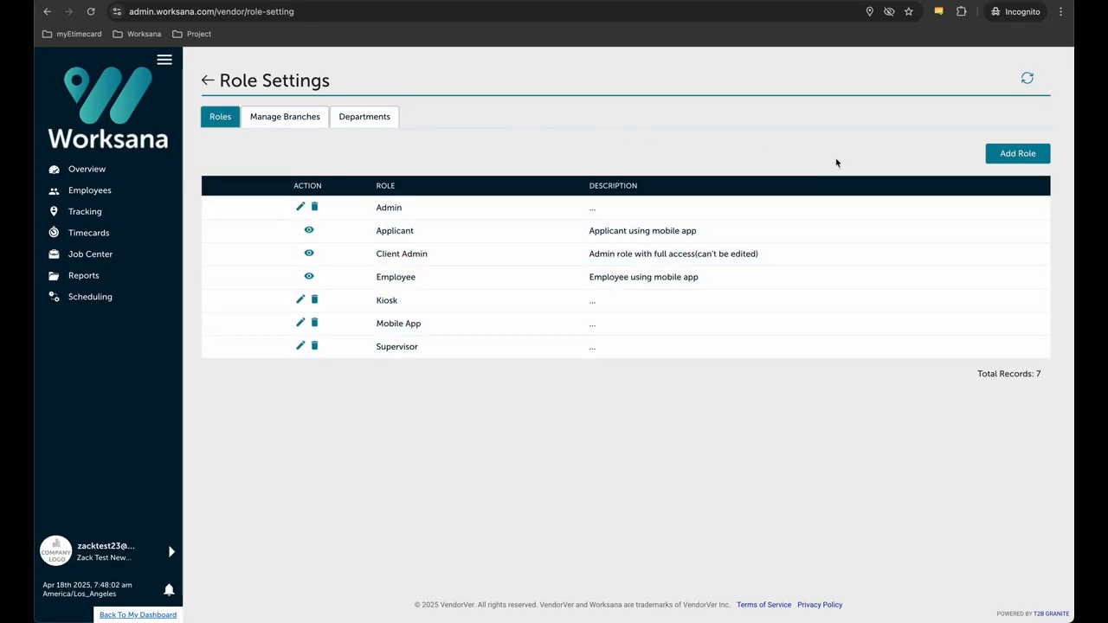
# Add a new role named 'Mobile App 2' with '.' as its description.
pyautogui.click(1007, 158)
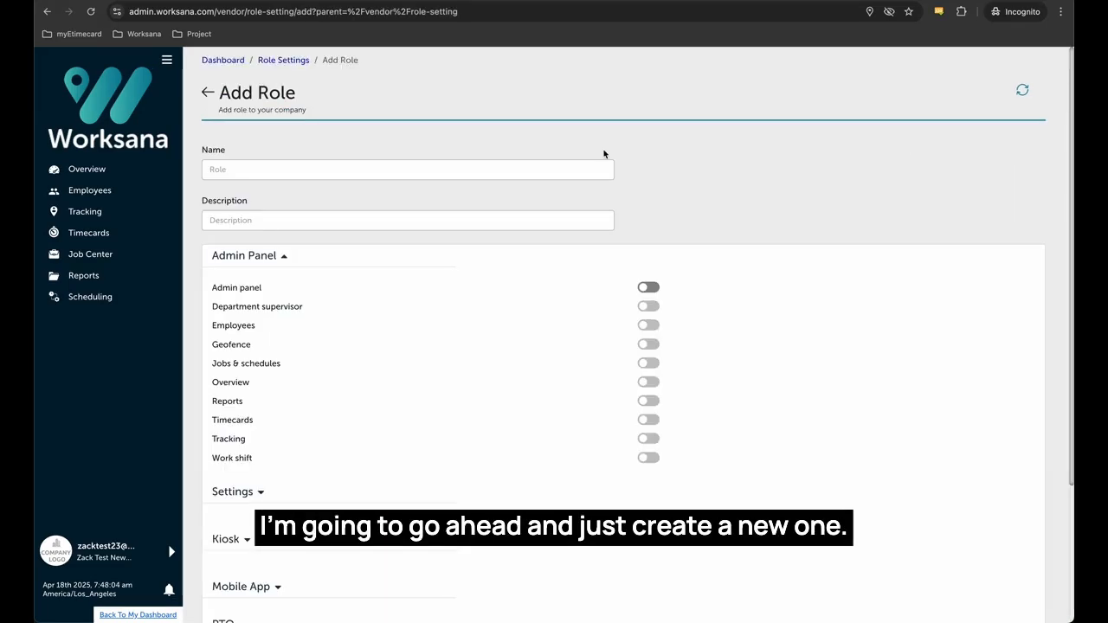
pyautogui.click(501, 171)
pyautogui.write('Mo')
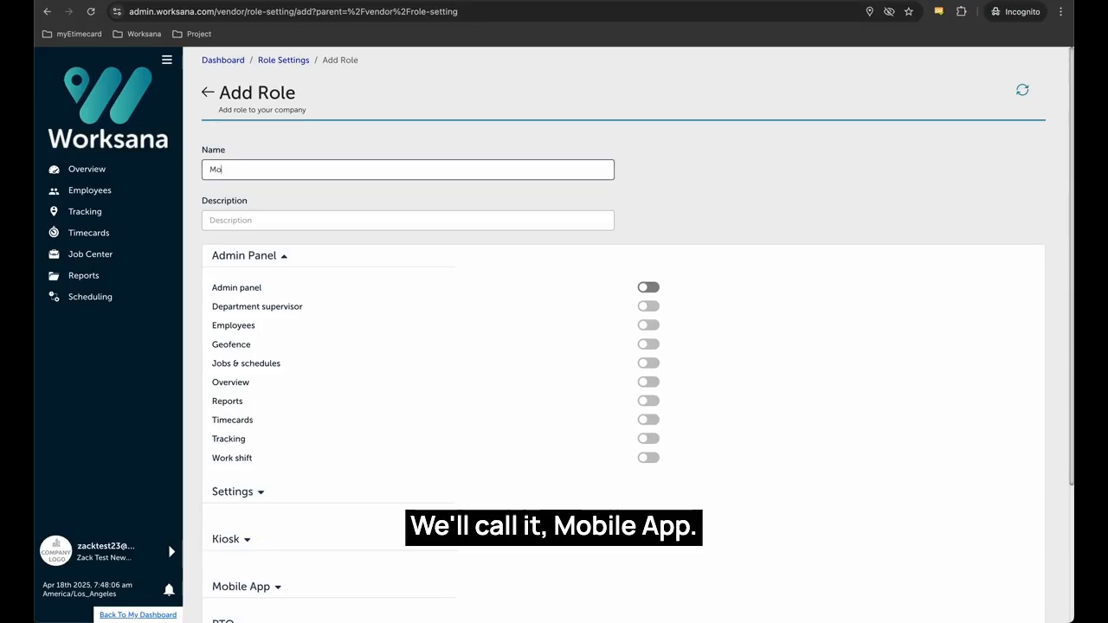
pyautogui.write('bile App')
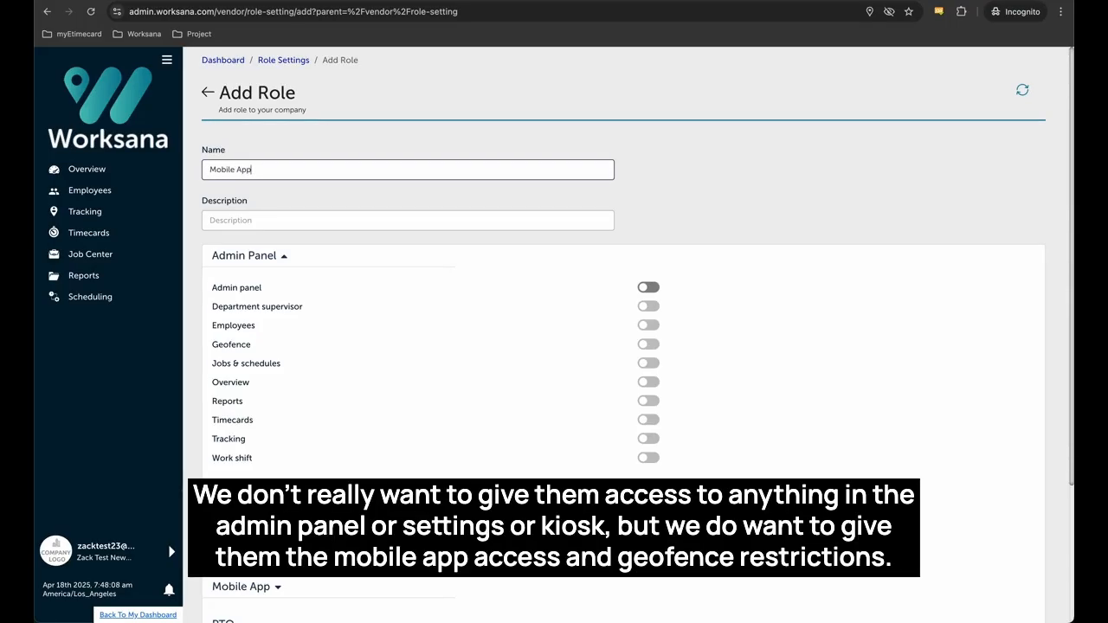
pyautogui.write(' 2')
pyautogui.click(443, 220)
pyautogui.write('...')
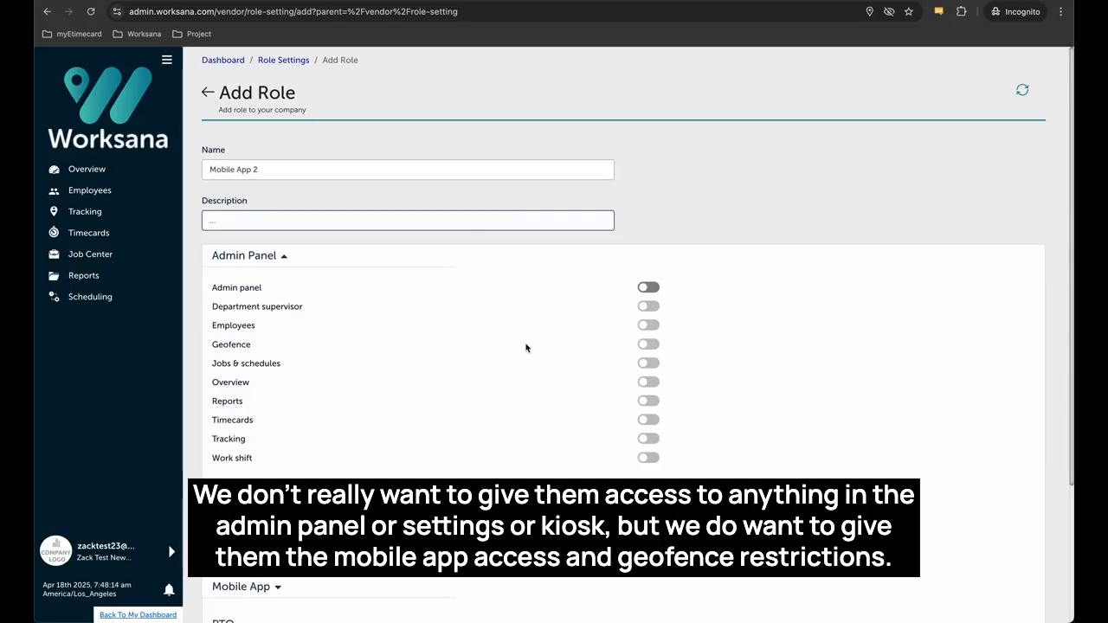
pyautogui.scroll(-3, 511, 456)
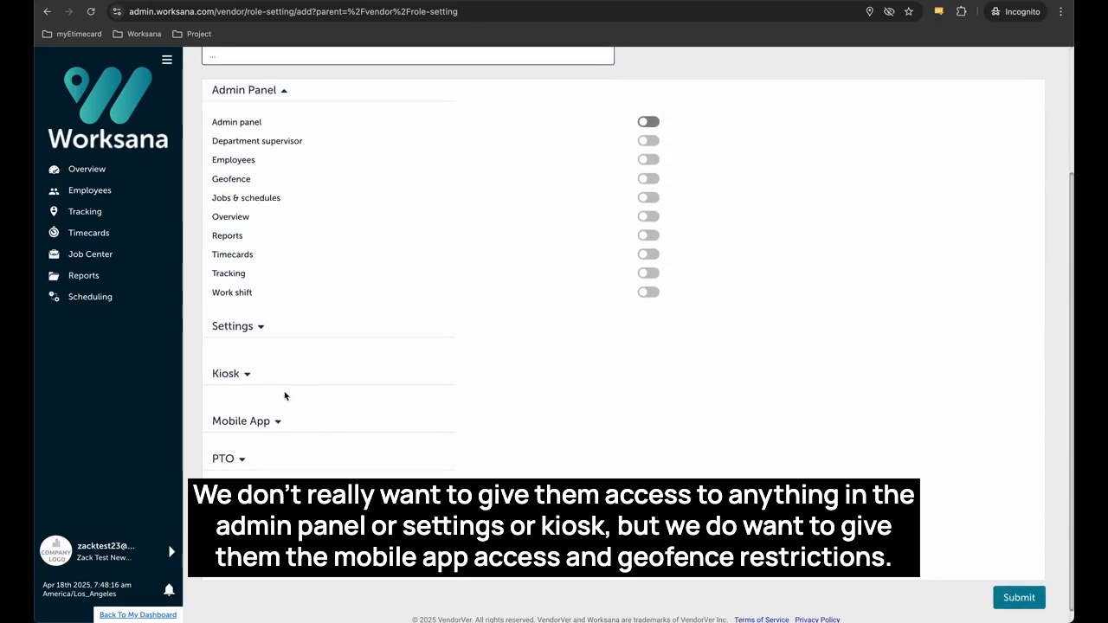
# Turn on Mobile app access and Geofence restriction in the role's Mobile App permissions.
pyautogui.click(278, 422)
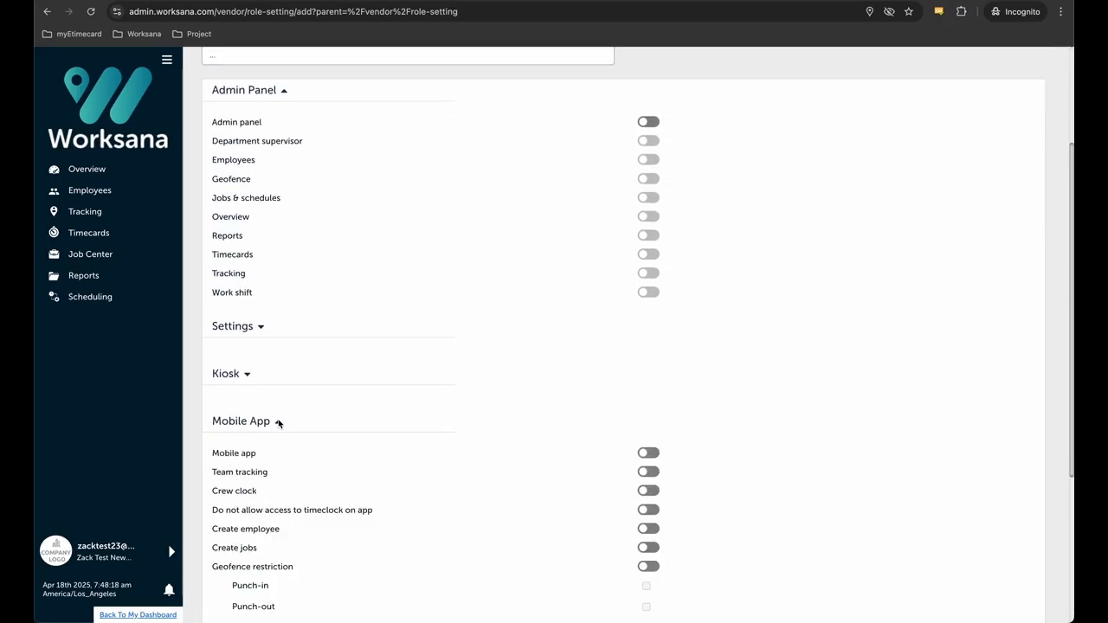
pyautogui.scroll(-1, 495, 469)
pyautogui.scroll(-1, 495, 469)
pyautogui.click(651, 361)
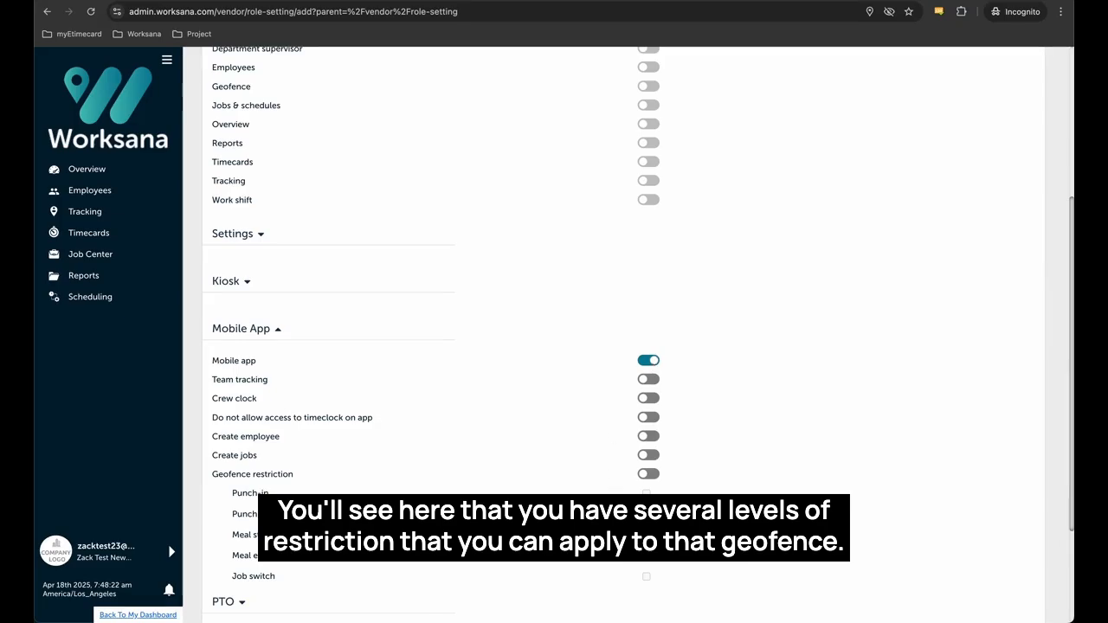
pyautogui.click(648, 473)
# Require the geofence for Meal start, remove it from Job switch, and submit the role.
pyautogui.scroll(-3, 571, 512)
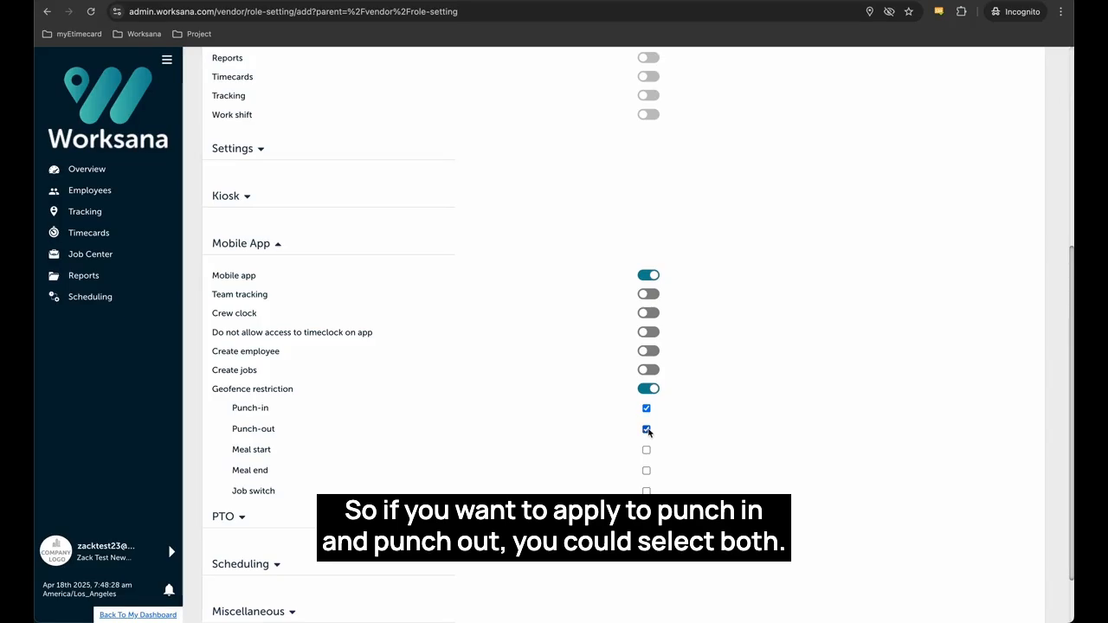
pyautogui.scroll(-2, 679, 449)
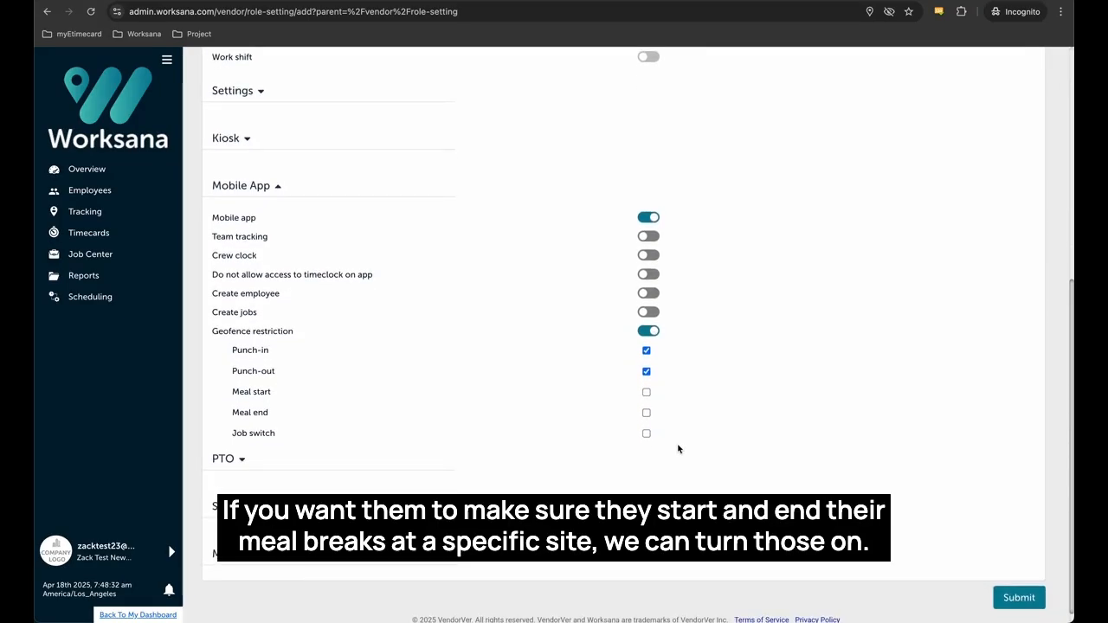
pyautogui.click(646, 392)
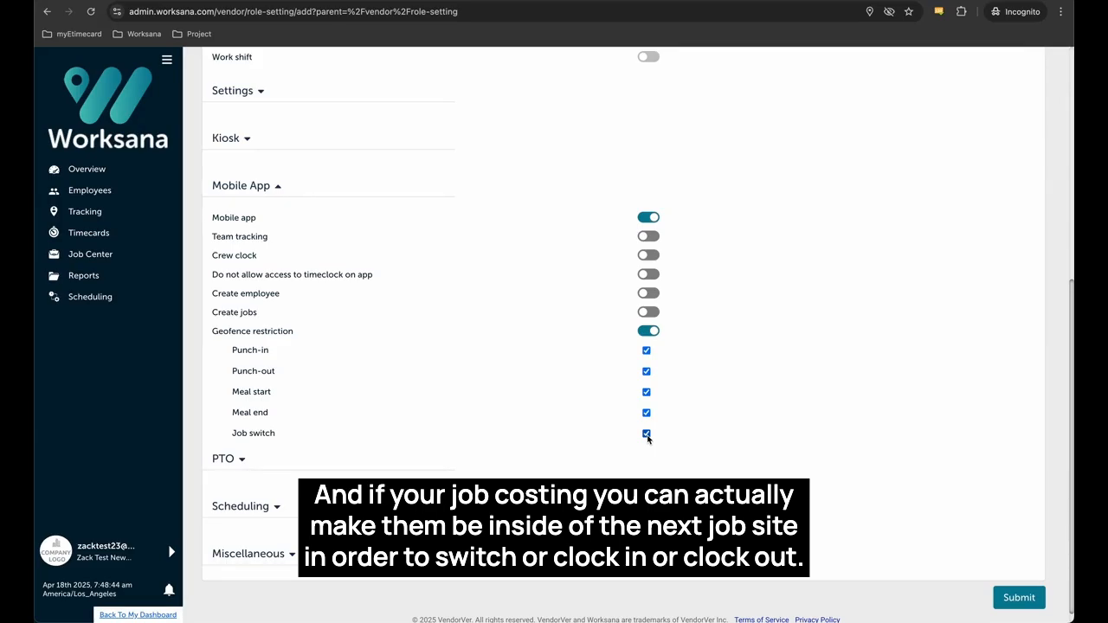
pyautogui.click(647, 436)
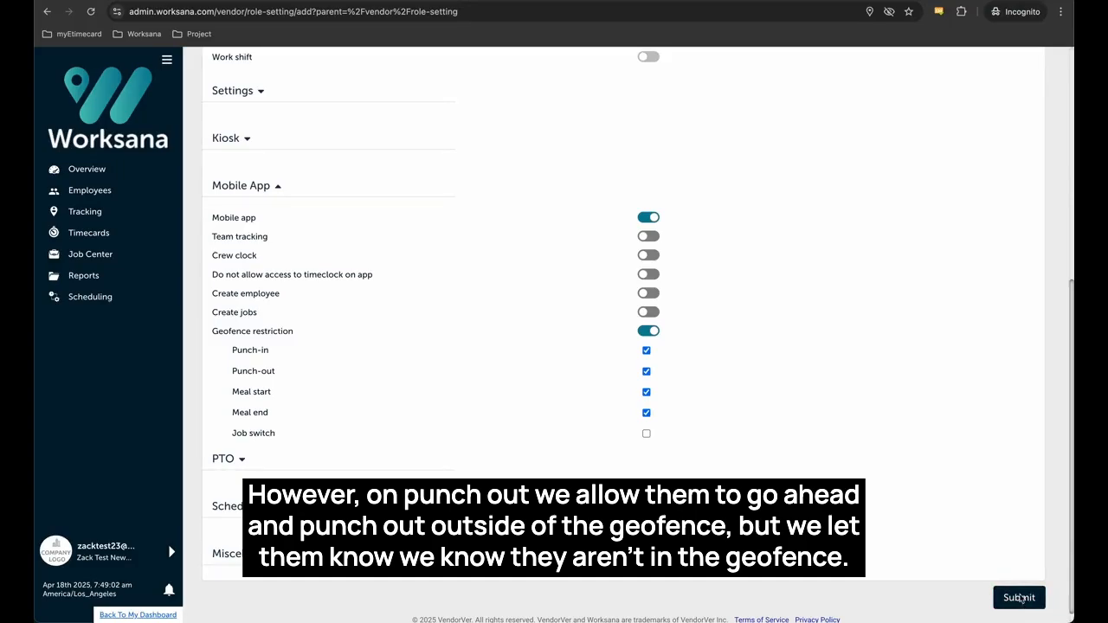
pyautogui.click(1019, 597)
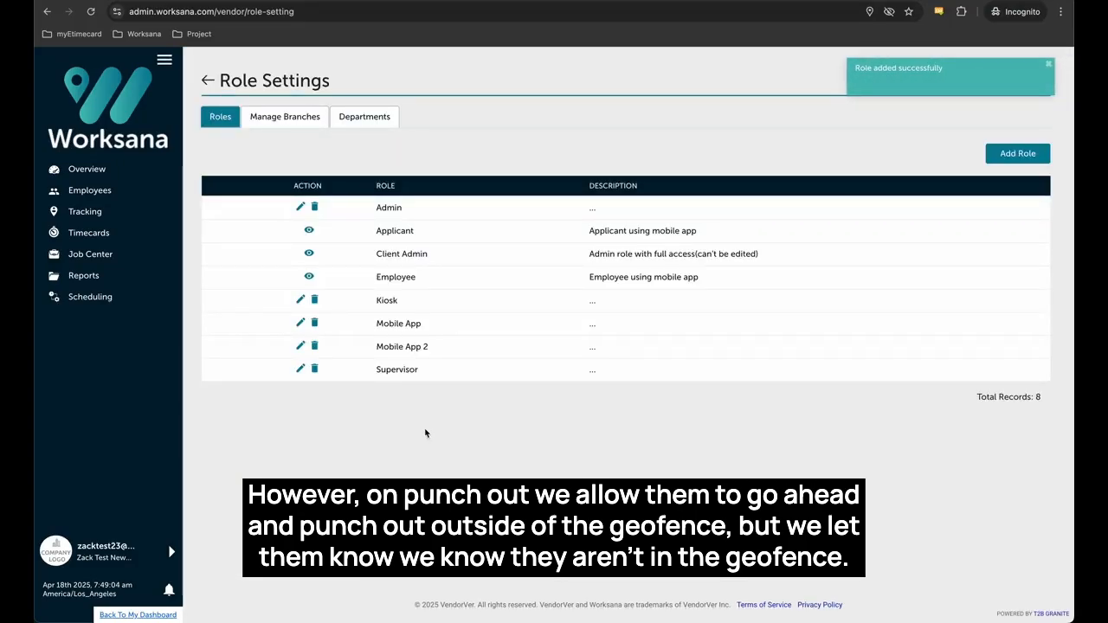
# Open the employee's Daily Timecards for 16–30 Apr 2025 from the Timecards list.
pyautogui.click(118, 243)
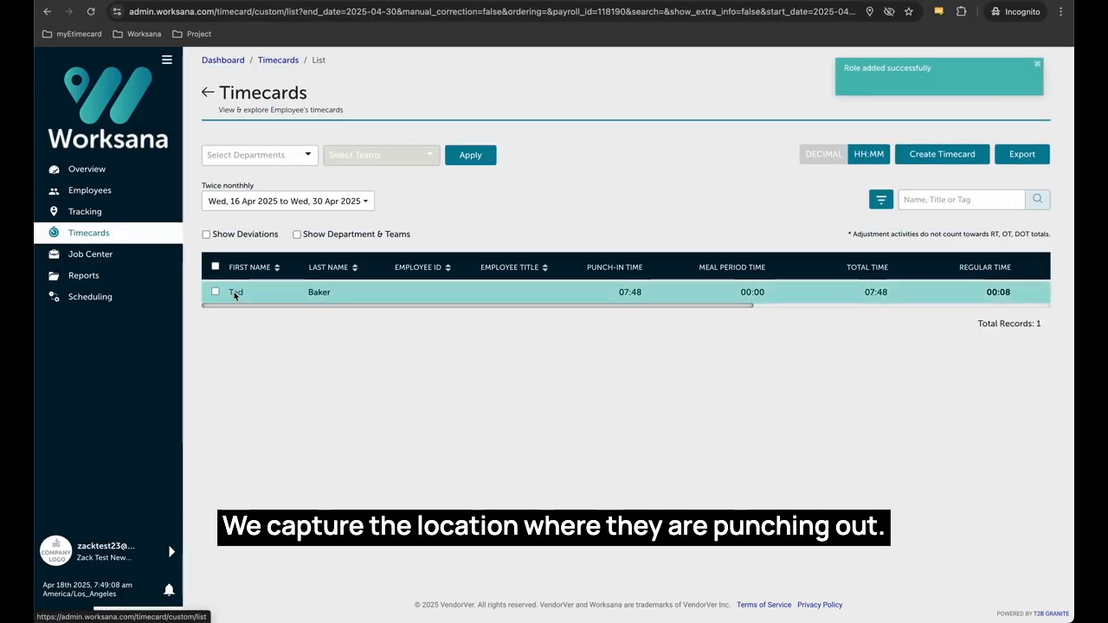
pyautogui.click(235, 292)
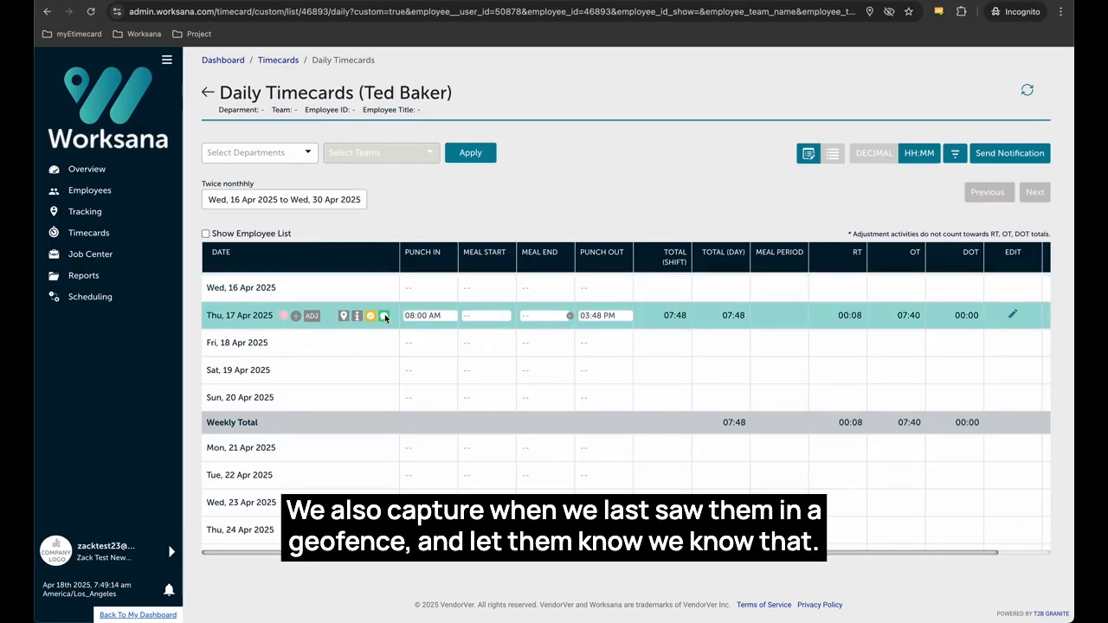
# Show the 17 Apr shift's comment and highlight the last in-geofence time, 03:43 PM, and address.
pyautogui.click(384, 317)
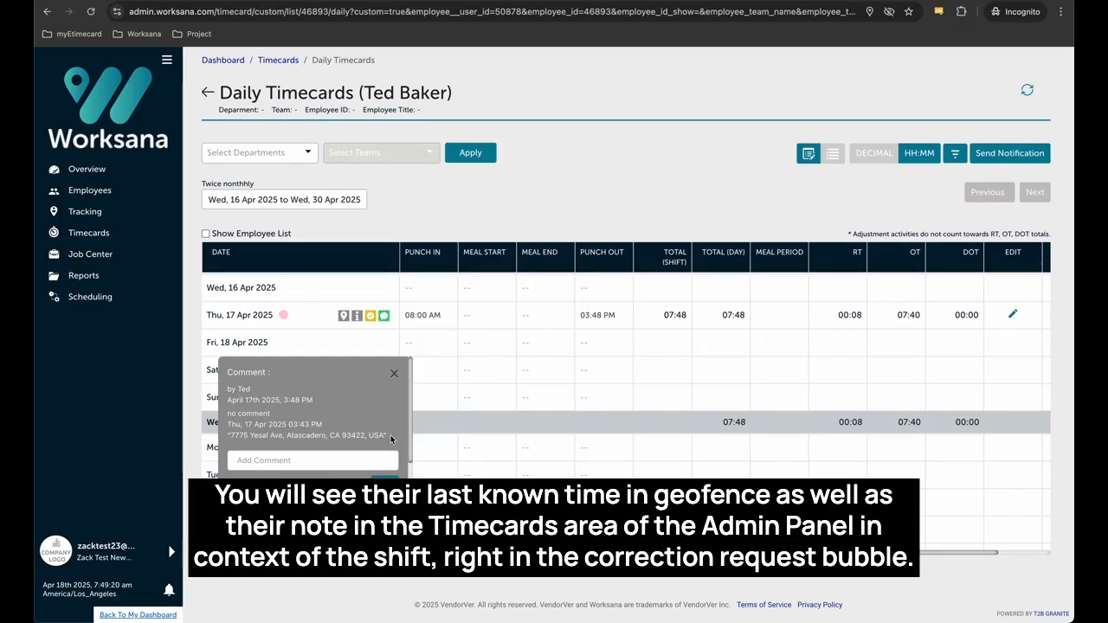
pyautogui.moveTo(390, 436); pyautogui.dragTo(228, 427)
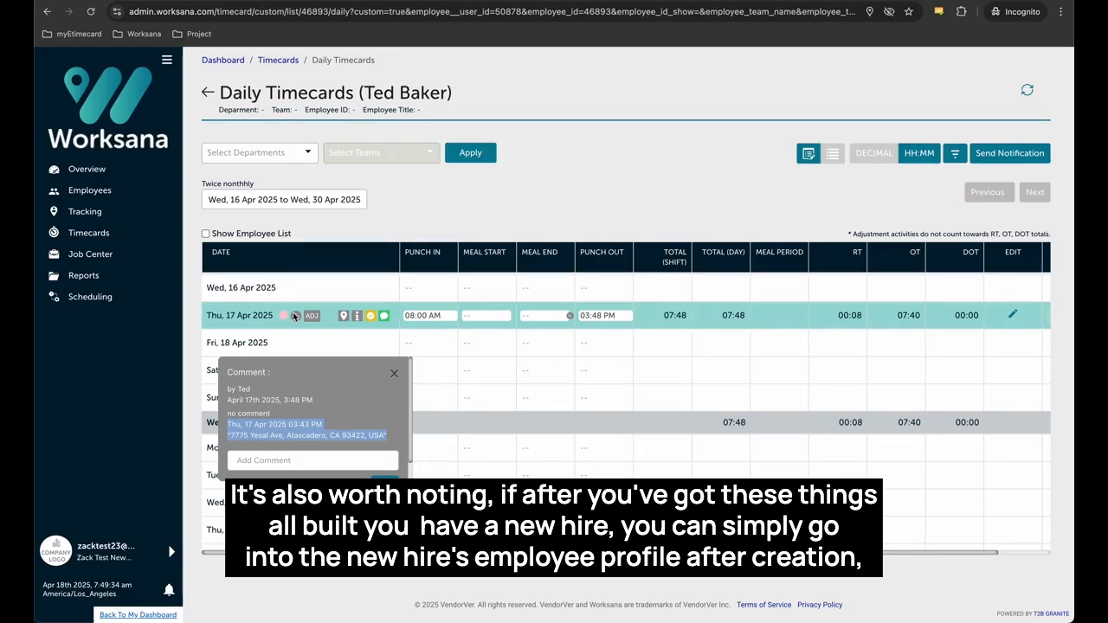
# Edit the bottom employee from the Employees list and view their Employee Jobs.
pyautogui.click(109, 192)
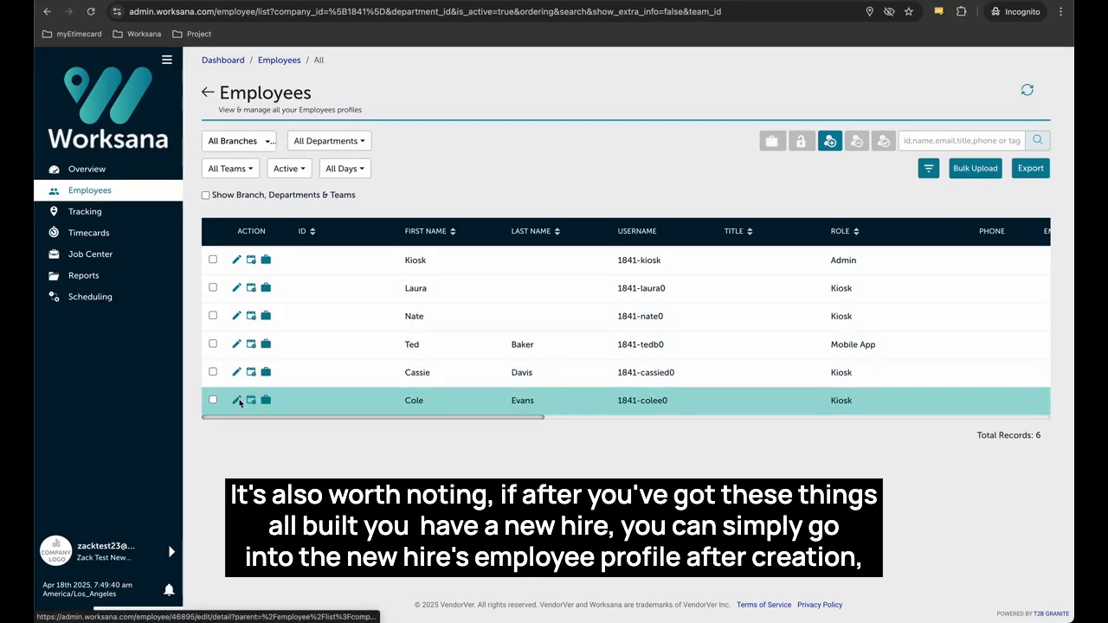
pyautogui.click(238, 401)
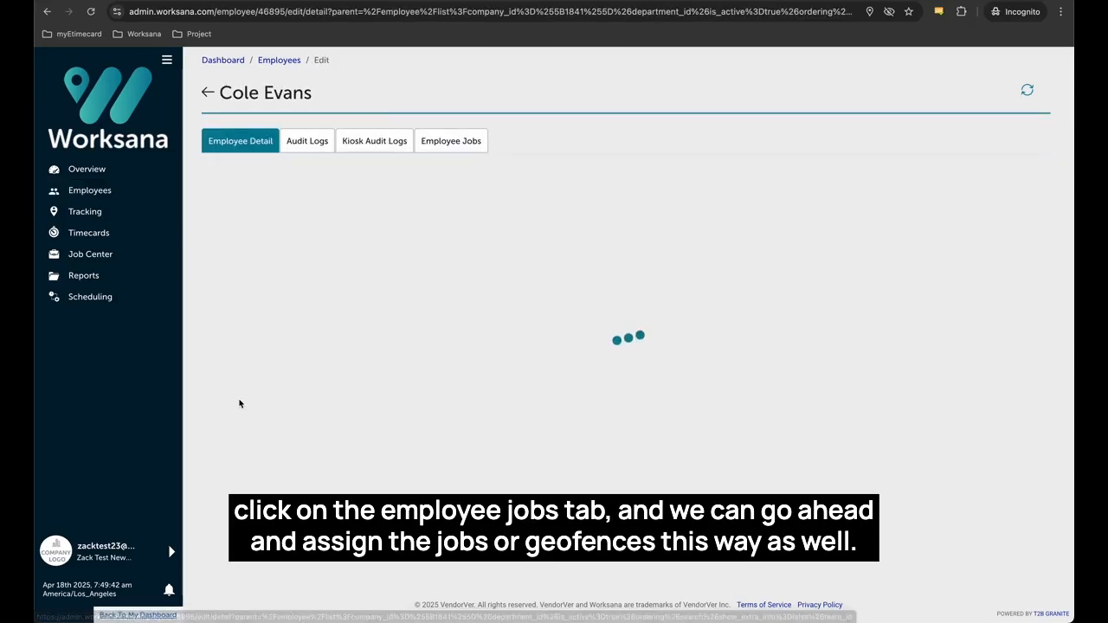
pyautogui.click(461, 145)
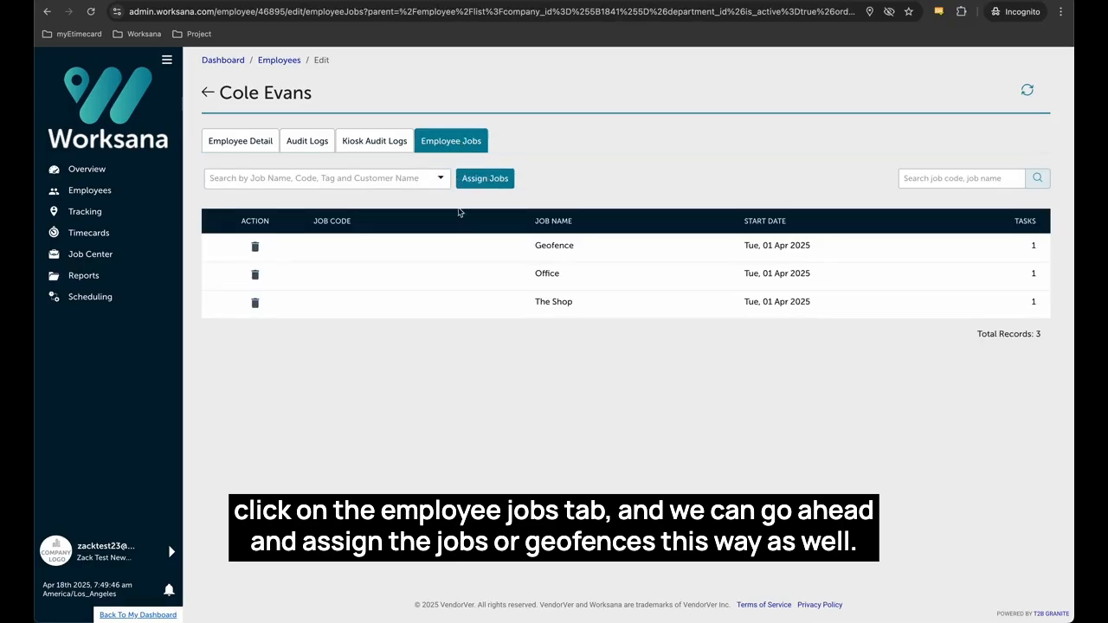